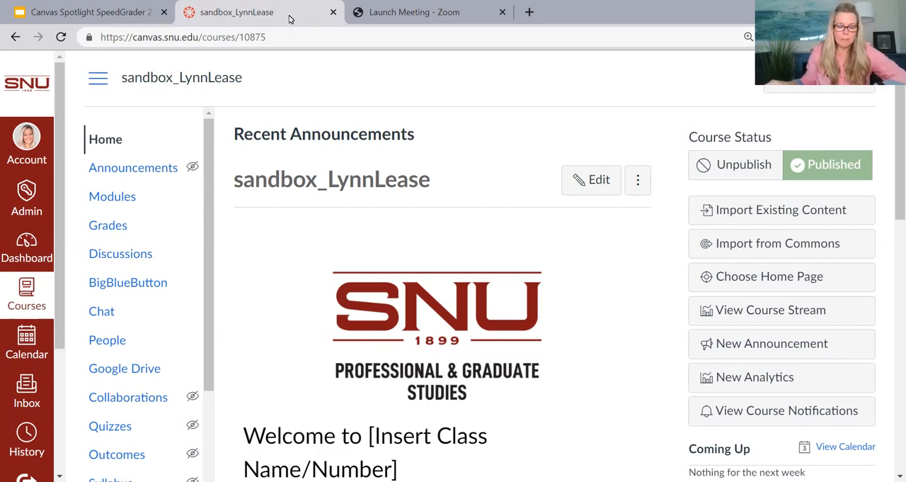
# Step: Open the course gradebook and review the late policy settings for missing and late submissions
pyautogui.click(122, 229)
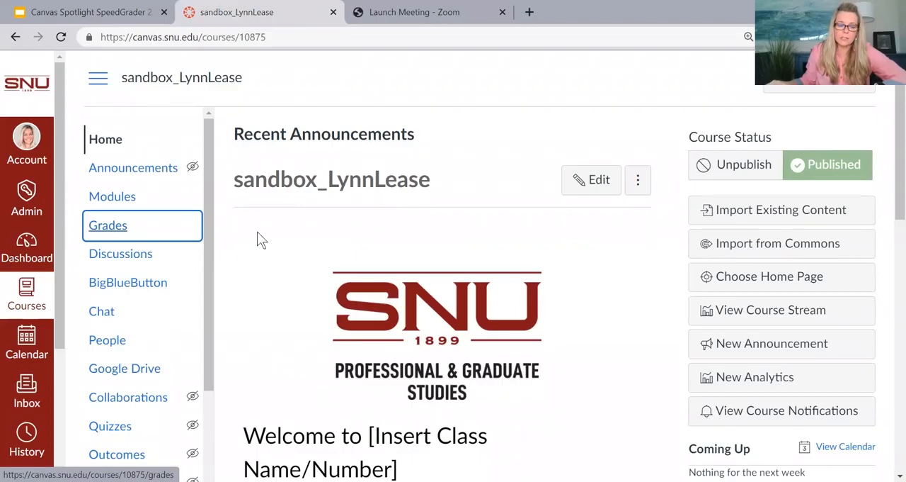
pyautogui.click(114, 234)
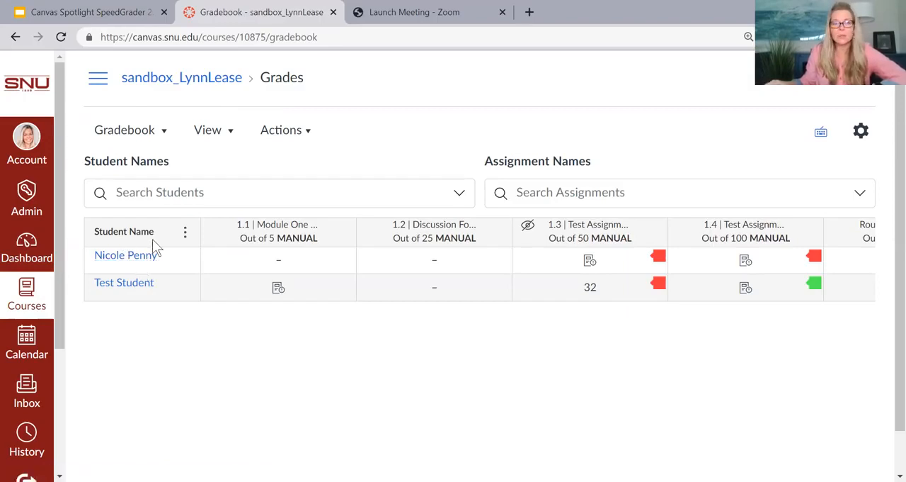
pyautogui.click(861, 131)
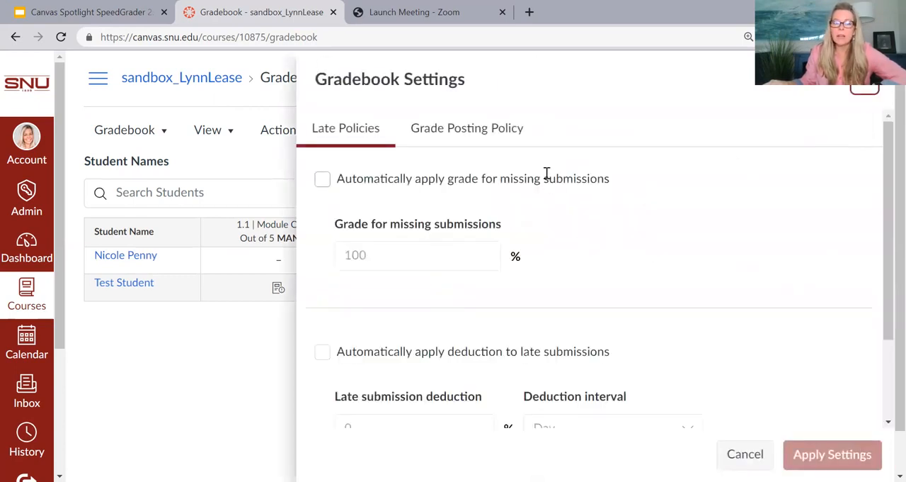
pyautogui.scroll(-2, 530, 241)
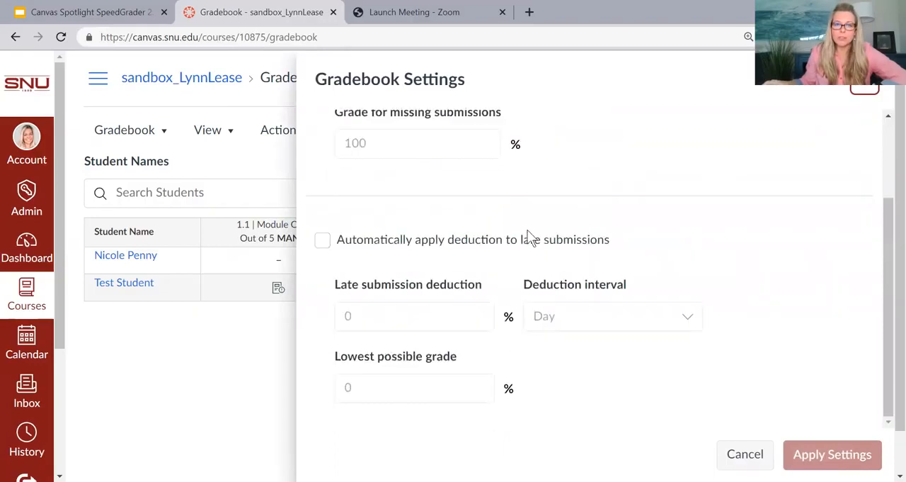
pyautogui.scroll(2, 526, 233)
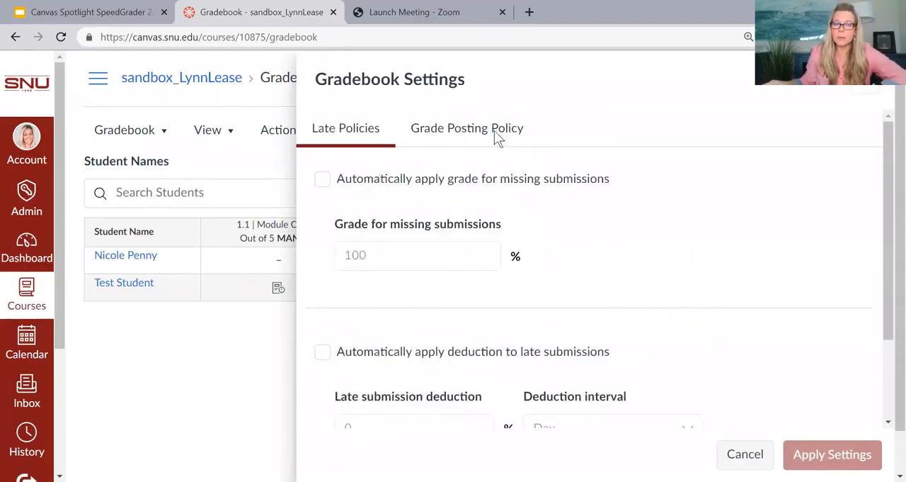
# Step: Compare the automatic and manual grade posting policies, leave Manually Post Grades selected, and close the gradebook settings
pyautogui.click(495, 132)
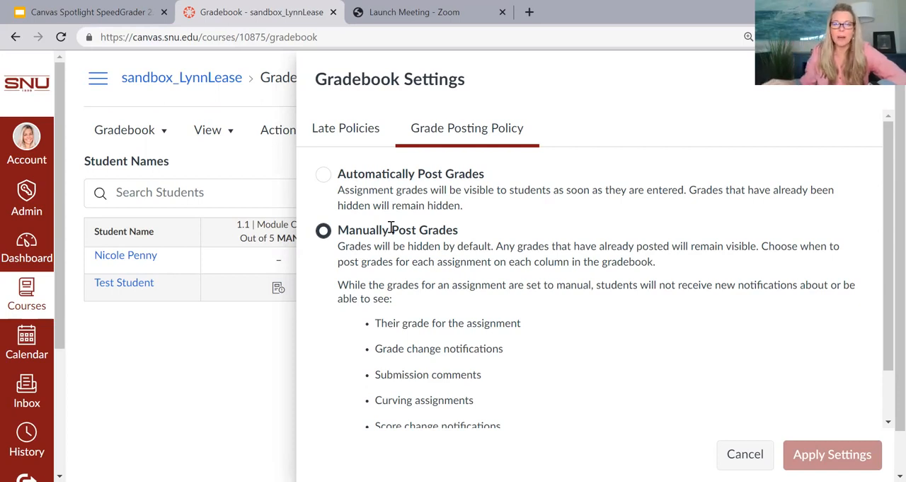
pyautogui.click(323, 177)
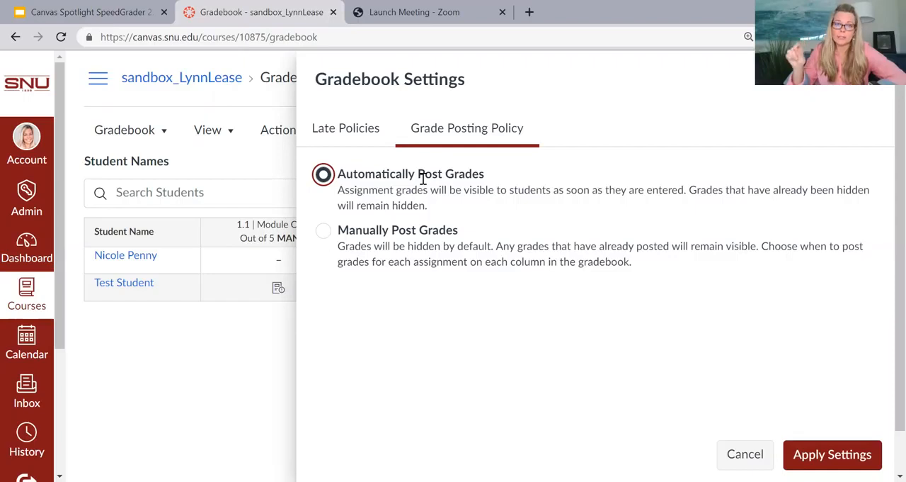
pyautogui.click(320, 234)
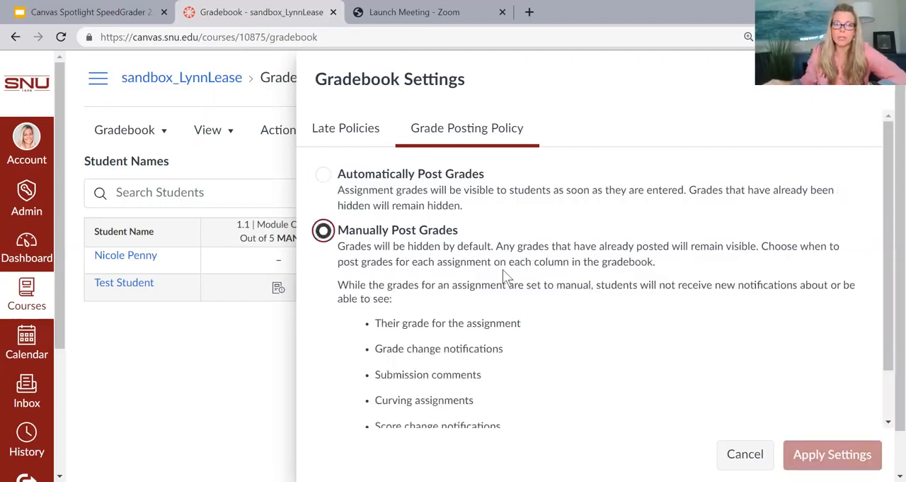
pyautogui.scroll(-1, 507, 274)
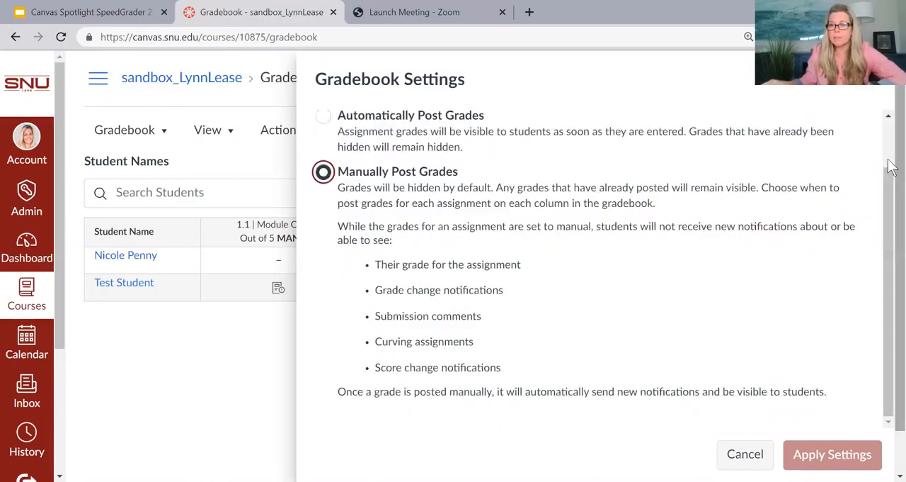
pyautogui.click(867, 82)
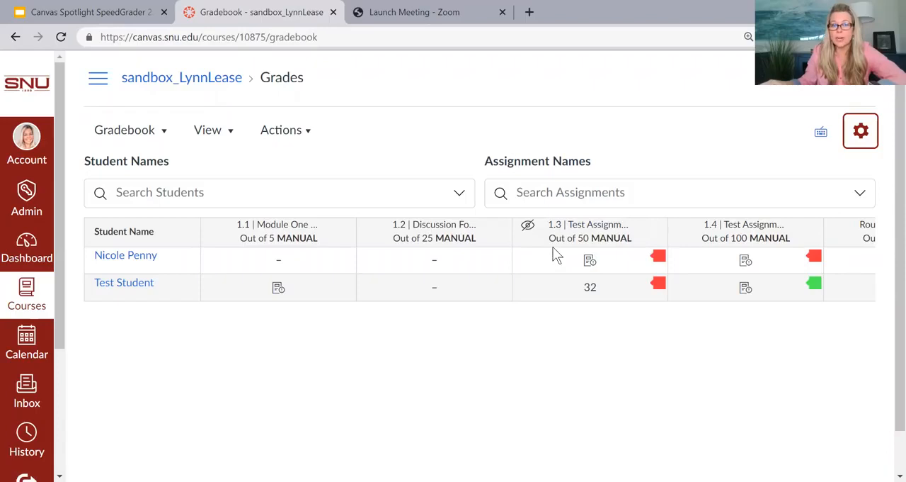
# Step: Review the Message Students Who recipient options for the 1.3 Test Assignment and close the dialog without sending
pyautogui.click(652, 235)
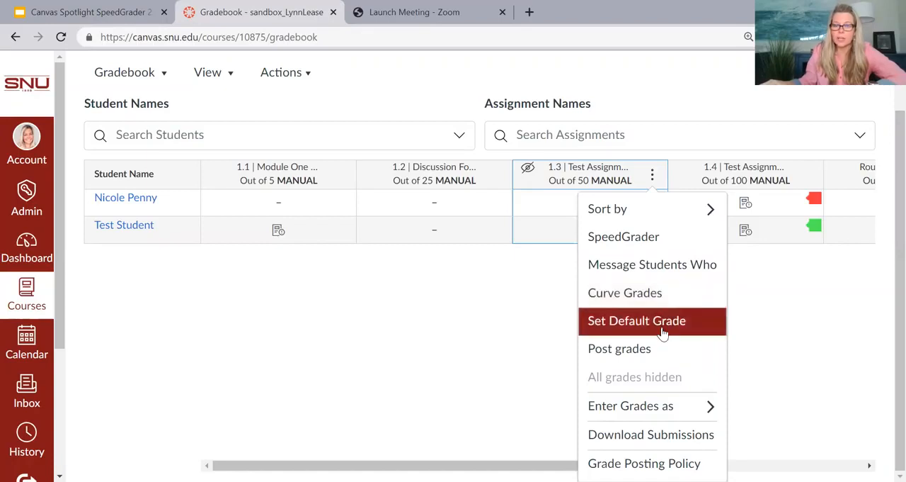
pyautogui.click(633, 281)
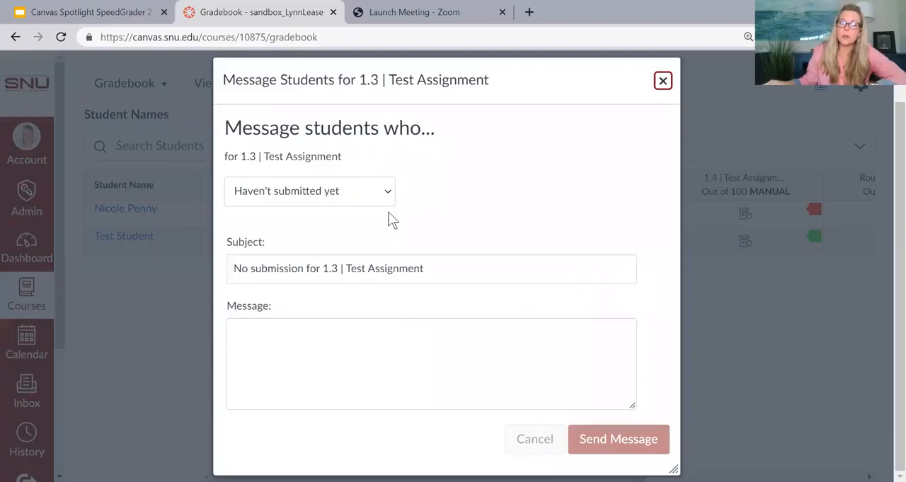
pyautogui.click(381, 199)
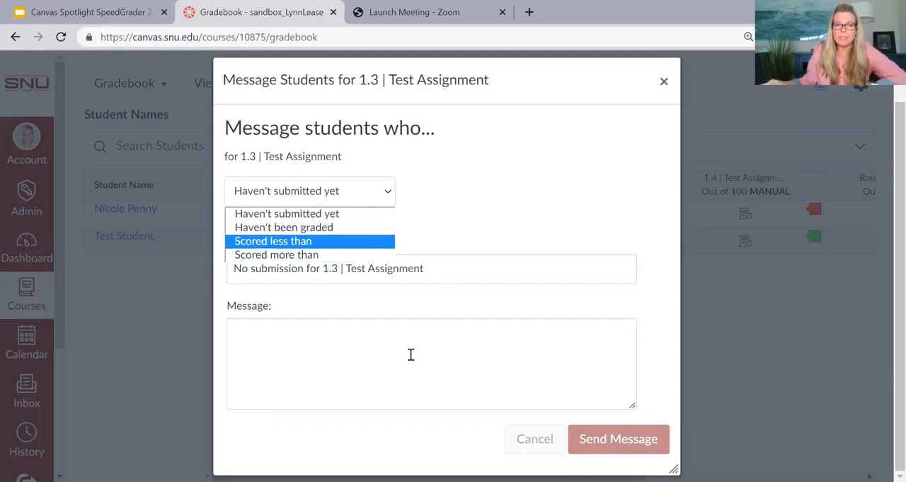
pyautogui.click(664, 82)
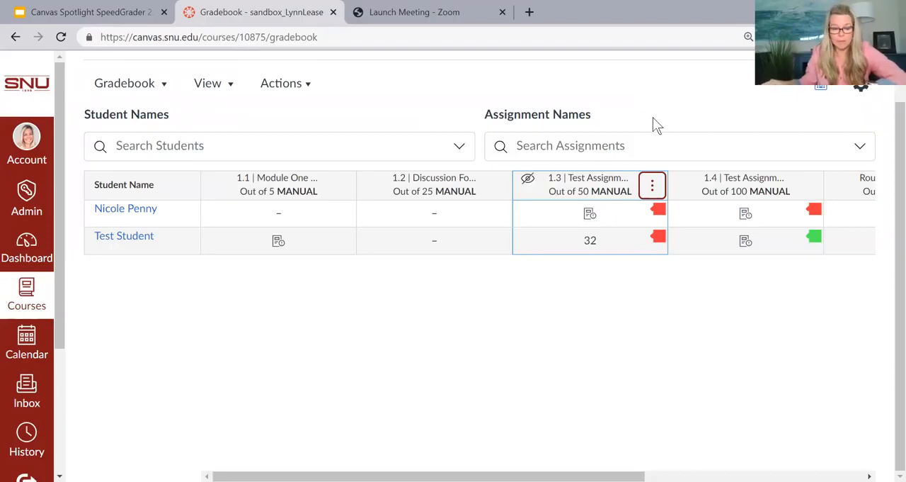
# Step: Show the column options for the 1.3 Test Assignment, locate the SpeedGrader entry, and dismiss the options
pyautogui.click(653, 186)
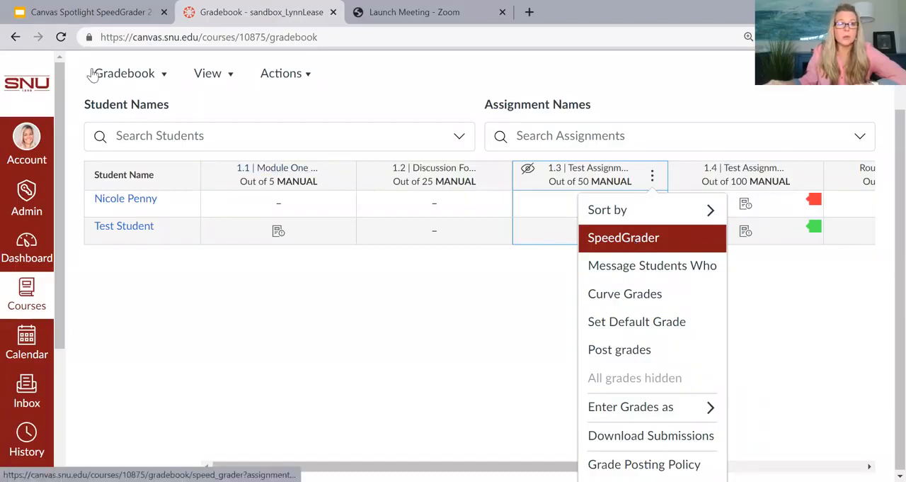
pyautogui.click(366, 287)
pyautogui.scroll(1, 123, 115)
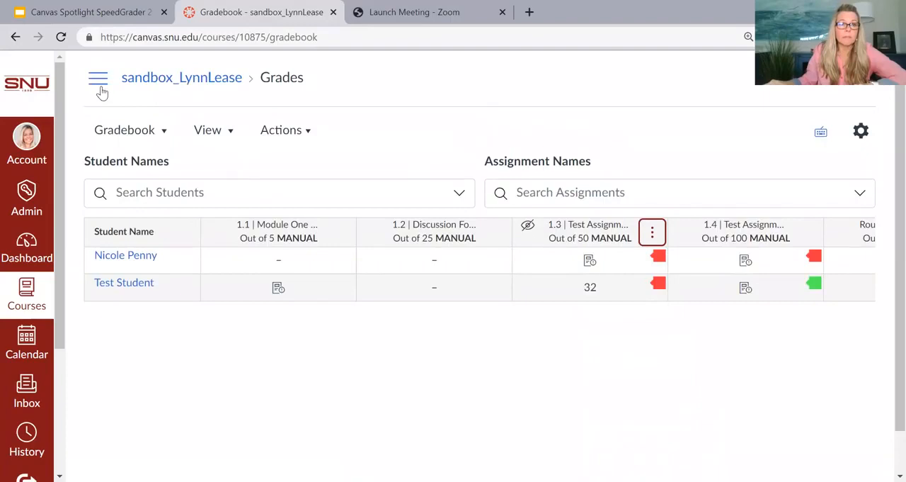
# Step: Open the 1.3 Test Assignment from the course modules and launch it in SpeedGrader
pyautogui.click(98, 84)
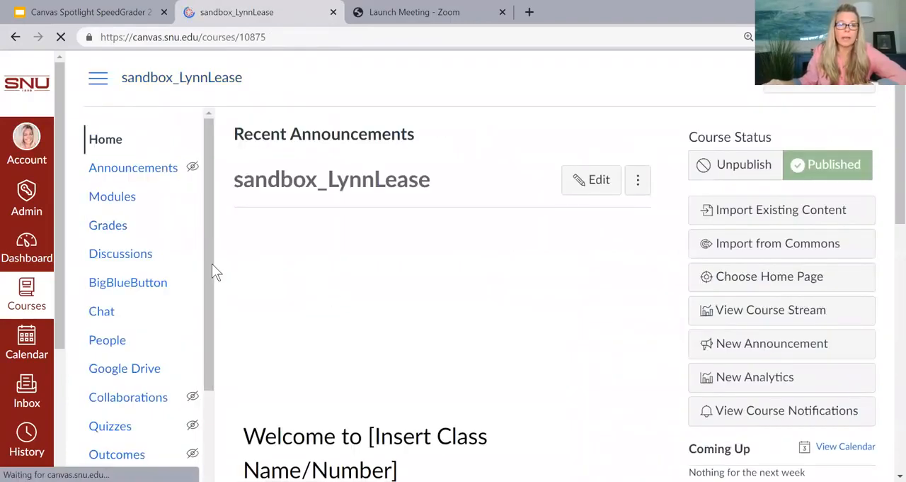
pyautogui.click(121, 199)
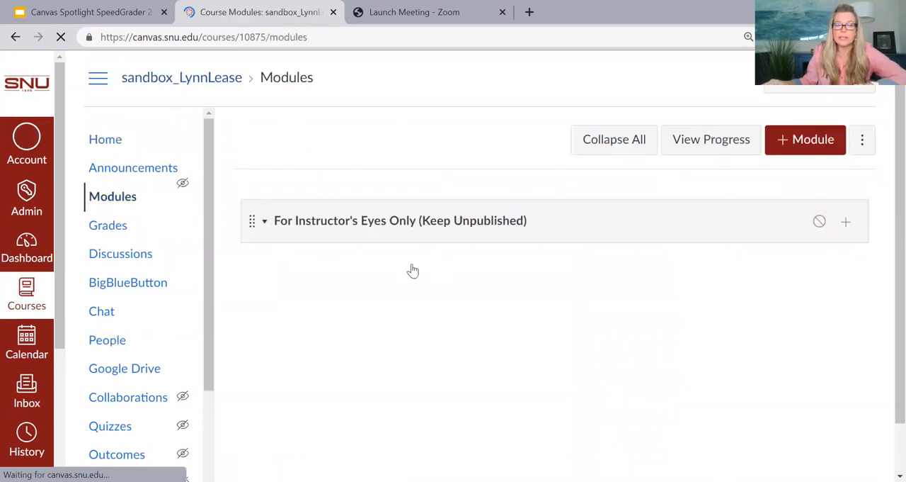
pyautogui.scroll(-8, 411, 270)
pyautogui.click(369, 294)
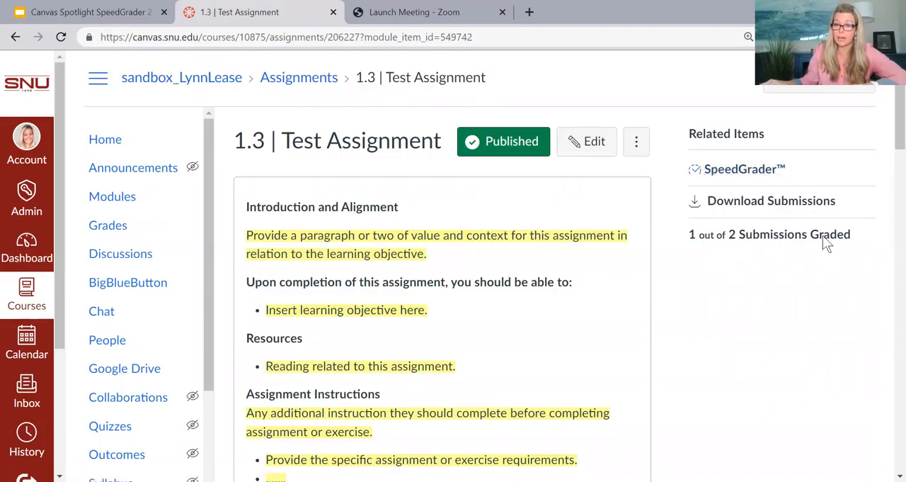
pyautogui.click(719, 172)
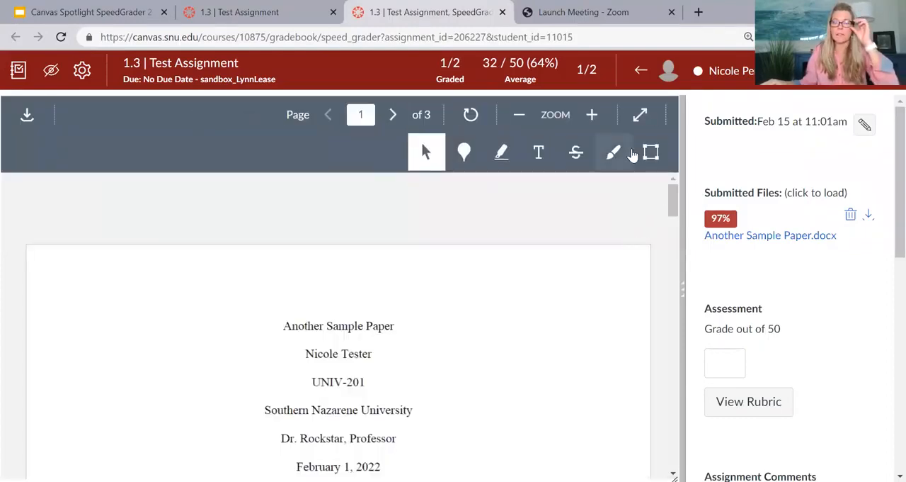
# Step: Switch back and forth between the two students' submissions, check the student list, and end on Test Student's paper
pyautogui.click(641, 72)
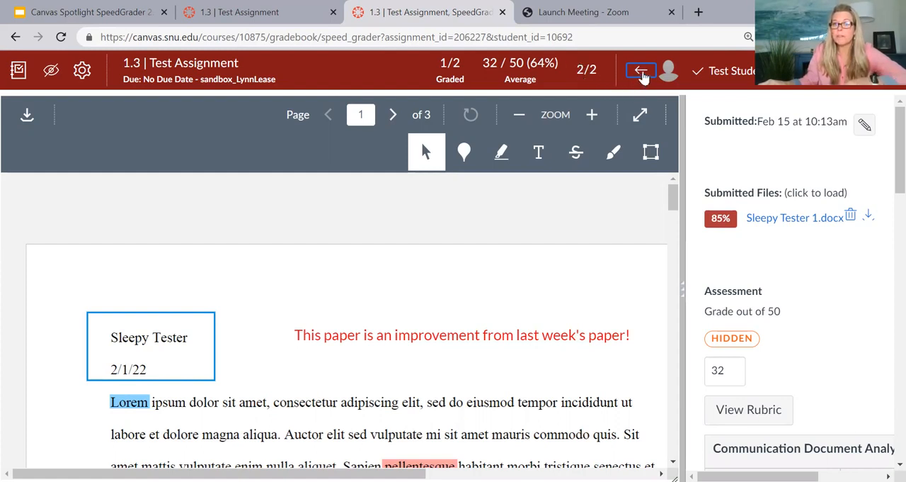
pyautogui.click(640, 73)
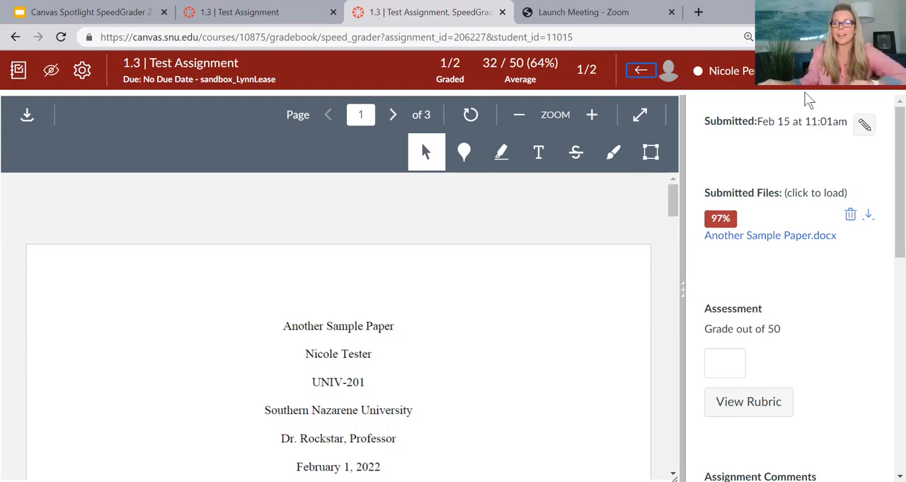
pyautogui.click(643, 73)
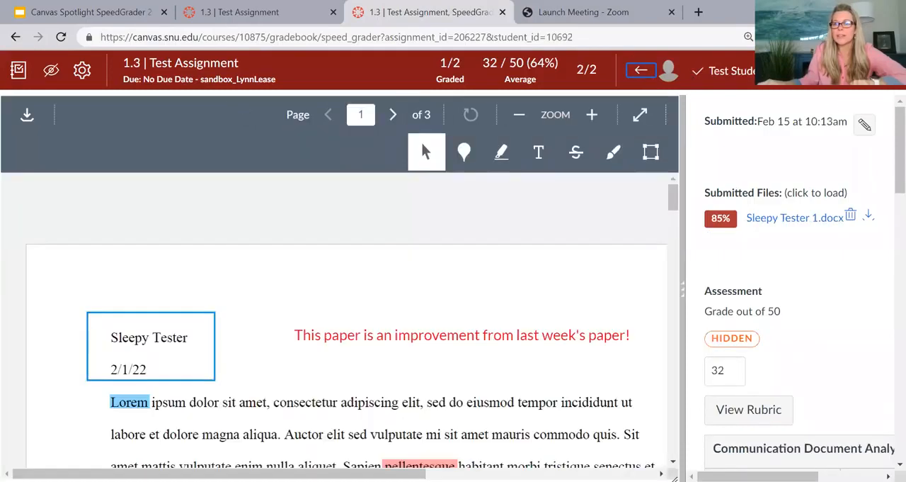
pyautogui.click(885, 72)
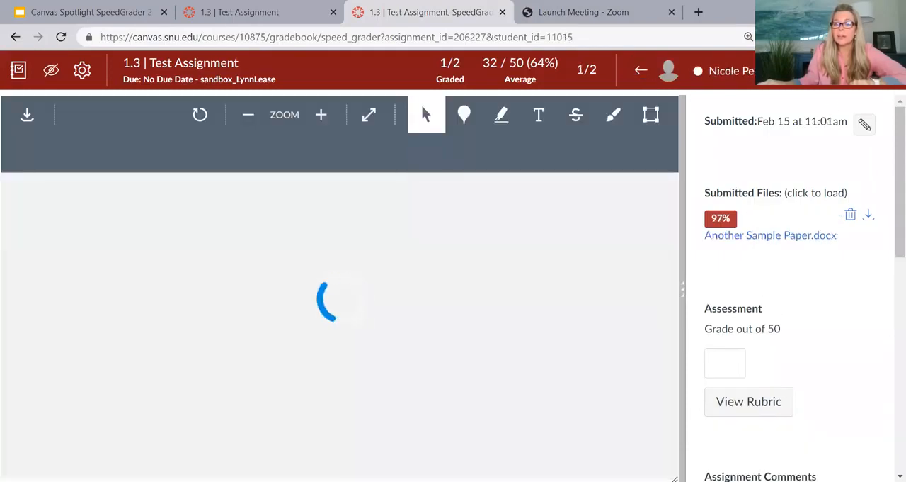
pyautogui.click(737, 71)
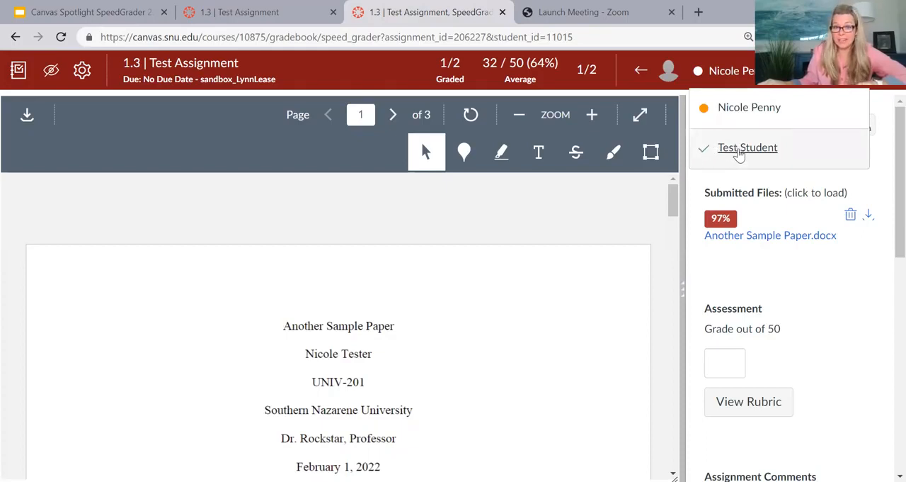
pyautogui.click(641, 72)
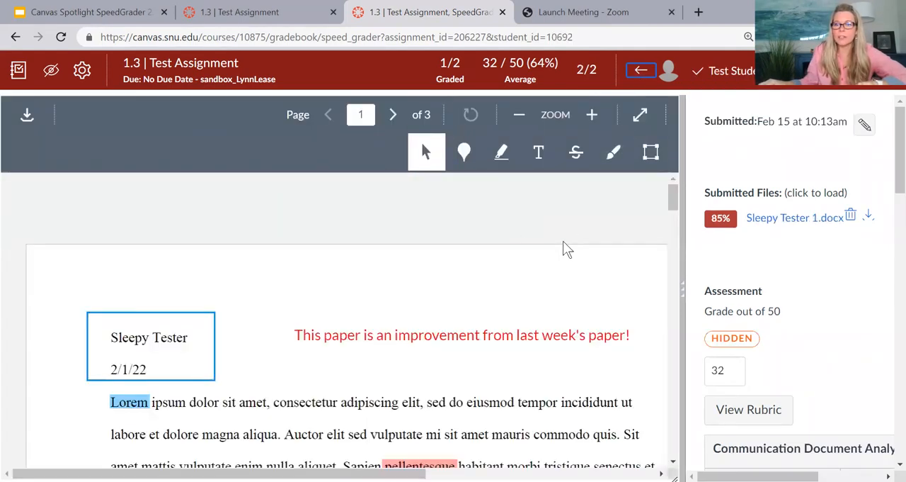
# Step: Widen the document pane and zoom the paper in and back out to examine its annotations and margin comments
pyautogui.moveTo(683, 217)
pyautogui.mouseDown()
pyautogui.moveTo(592, 212)
pyautogui.moveTo(546, 198)
pyautogui.moveTo(417, 198)
pyautogui.moveTo(453, 213)
pyautogui.moveTo(644, 242)
pyautogui.moveTo(536, 234)
pyautogui.moveTo(363, 188)
pyautogui.moveTo(587, 234)
pyautogui.moveTo(775, 251)
pyautogui.moveTo(730, 248)
pyautogui.mouseUp()
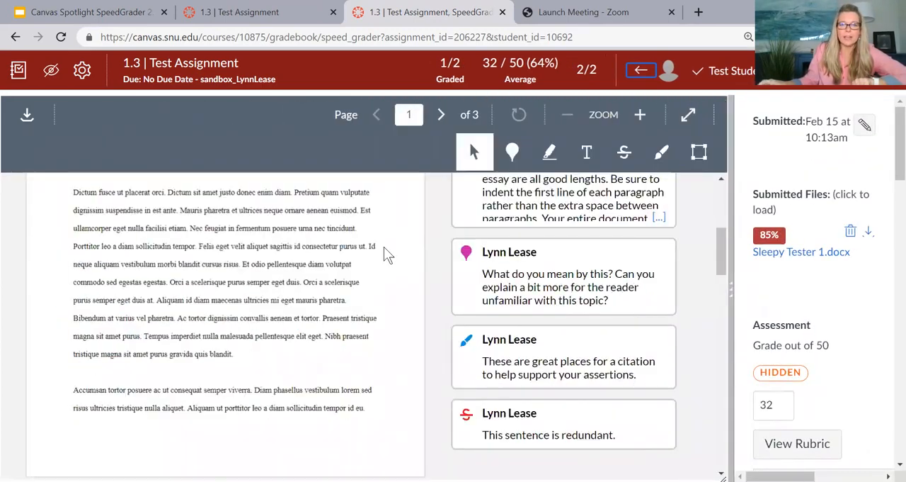
pyautogui.click(641, 116)
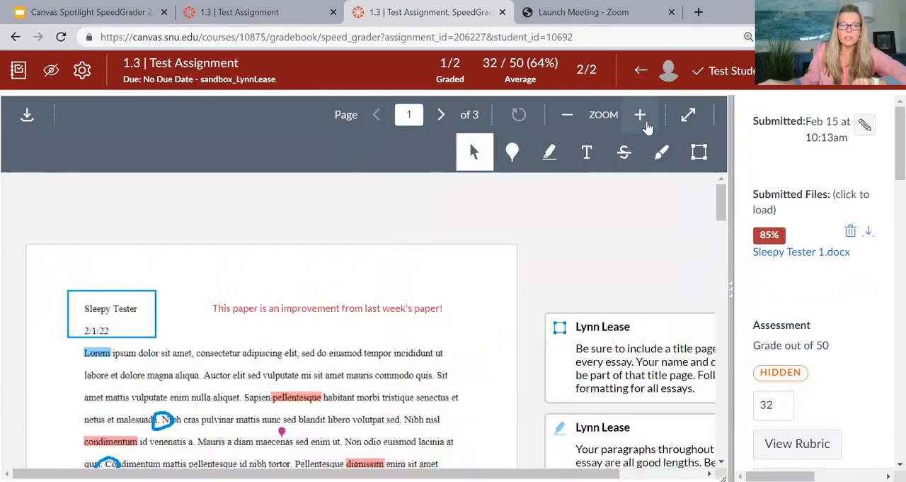
pyautogui.scroll(-2, 470, 234)
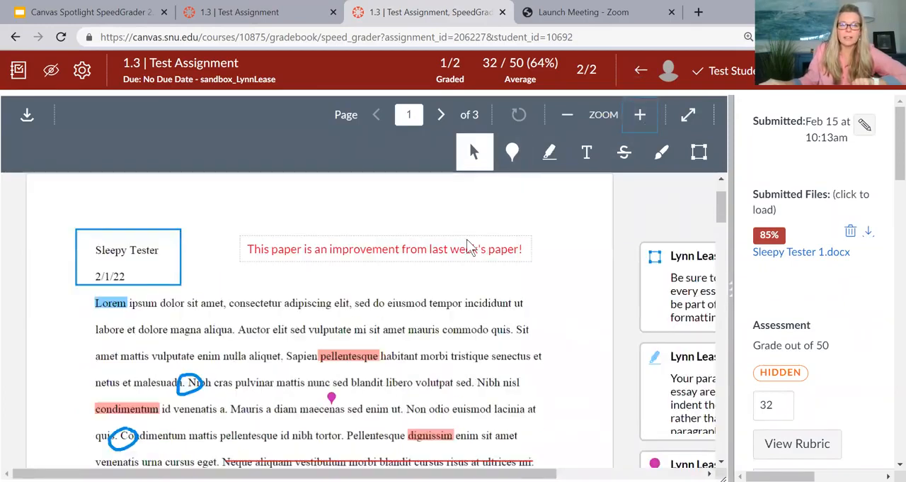
pyautogui.click(569, 119)
pyautogui.click(569, 119)
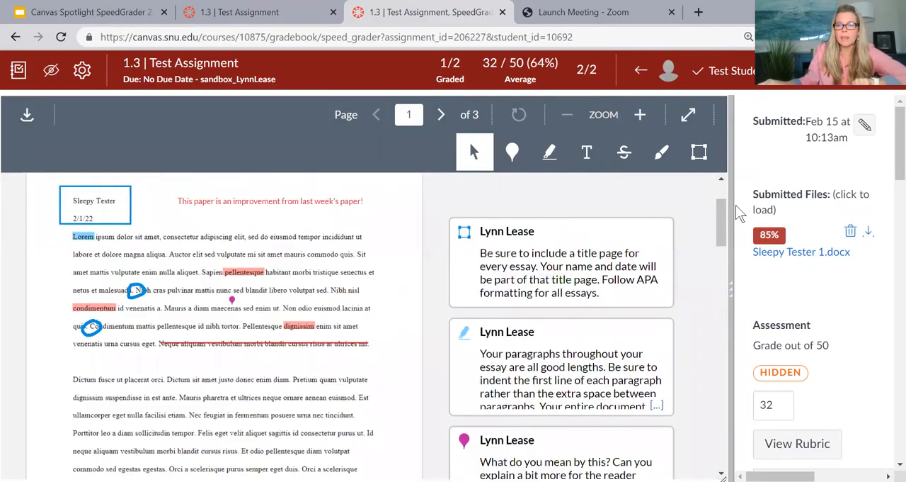
# Step: Widen the grading pane to examine the rubric, and settle the divider slightly in favour of the document pane
pyautogui.moveTo(644, 212); pyautogui.dragTo(435, 178)
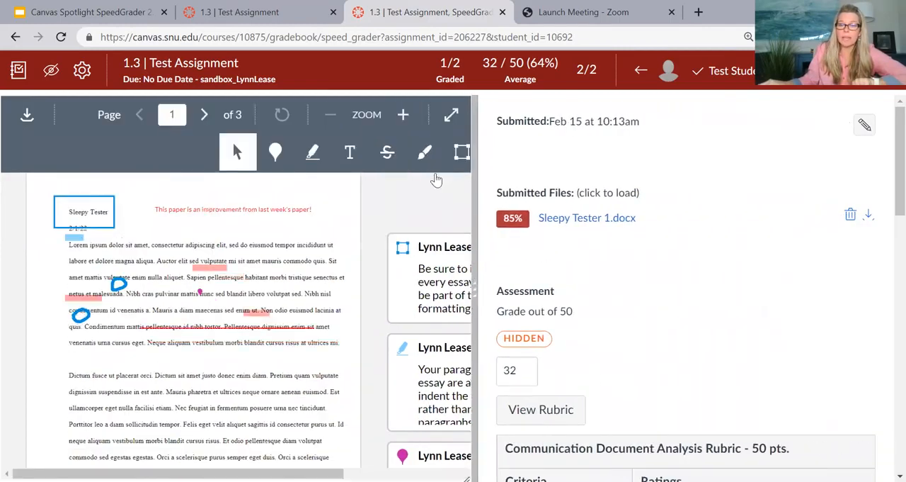
pyautogui.scroll(-2, 562, 282)
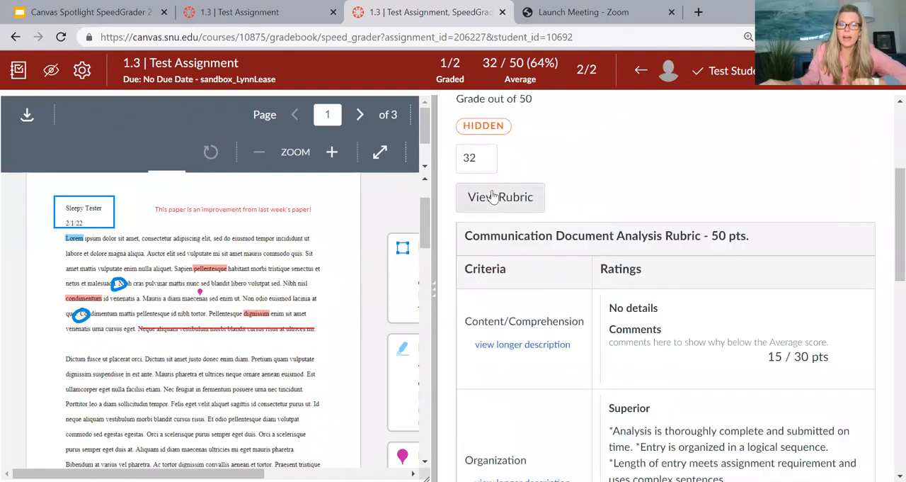
pyautogui.moveTo(434, 195); pyautogui.dragTo(244, 183)
pyautogui.scroll(-4, 540, 316)
pyautogui.scroll(5, 540, 314)
pyautogui.moveTo(248, 166); pyautogui.dragTo(548, 242)
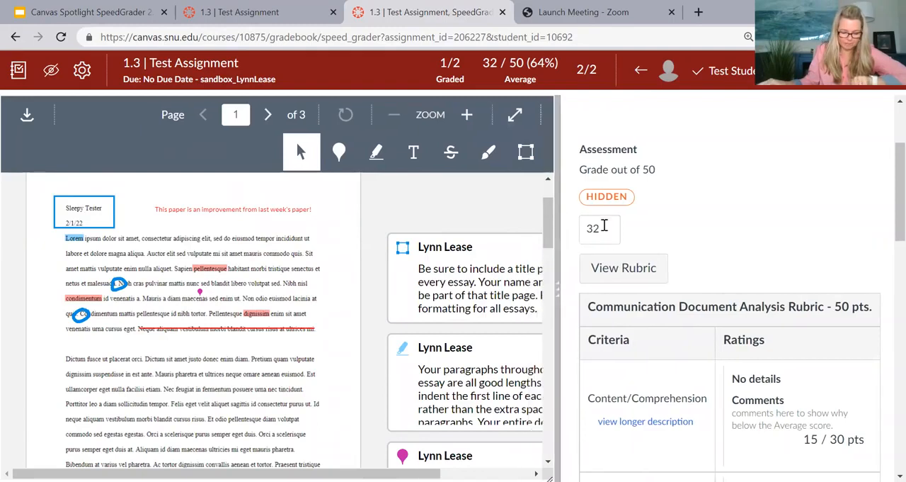
pyautogui.scroll(2, 676, 230)
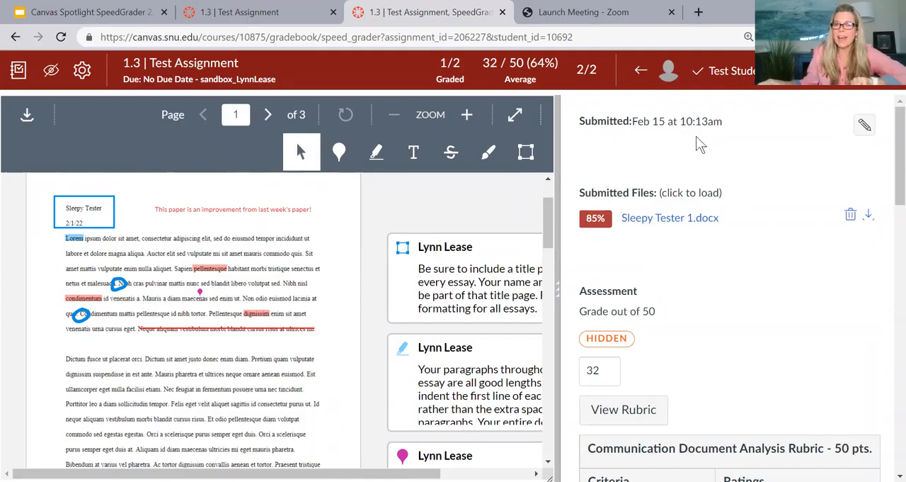
# Step: Show the submission status options for Test Student's paper and close them without choosing one, then look over the submission details
pyautogui.click(864, 128)
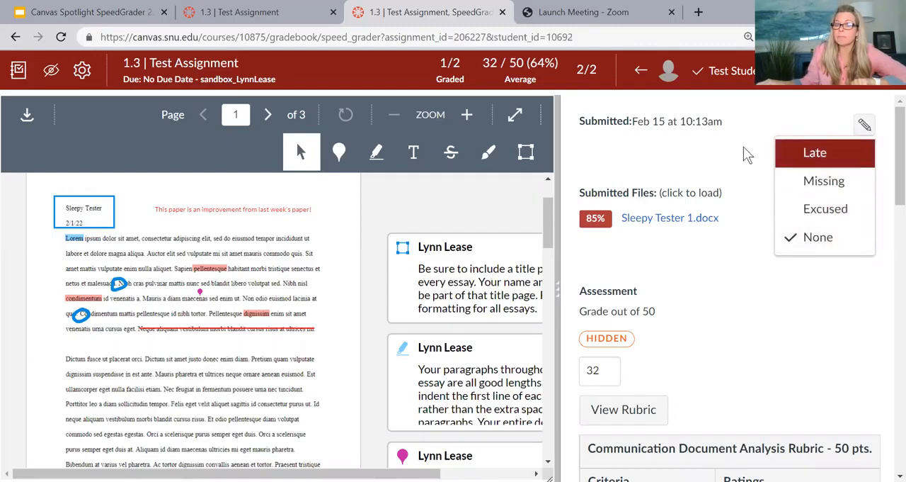
pyautogui.click(814, 273)
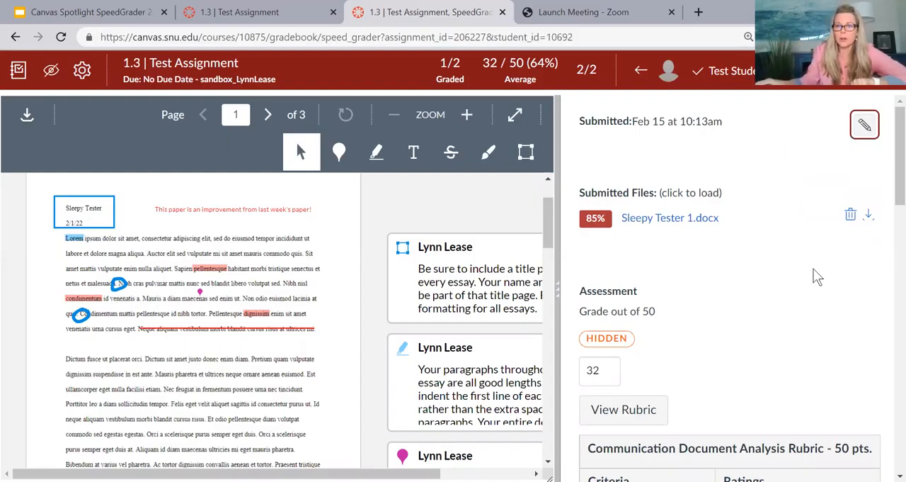
pyautogui.scroll(-1, 805, 262)
pyautogui.scroll(1, 807, 260)
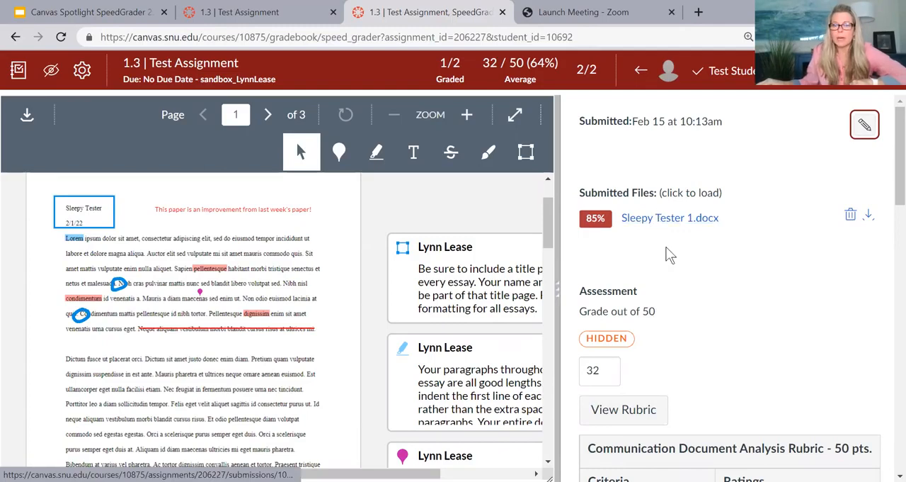
# Step: Open the full Communication Document Analysis Rubric for scoring and widen the grading pane so all its rating columns fit
pyautogui.scroll(-2, 668, 253)
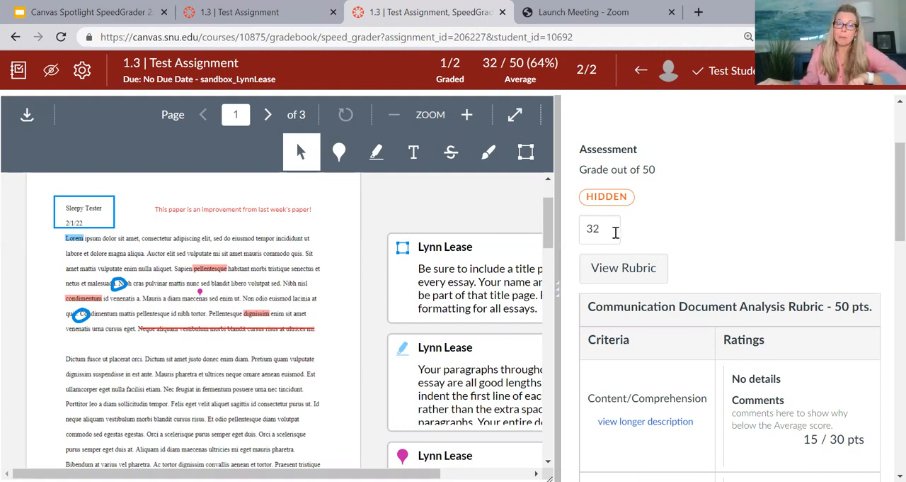
pyautogui.scroll(-2, 655, 238)
pyautogui.click(633, 135)
pyautogui.scroll(2, 655, 244)
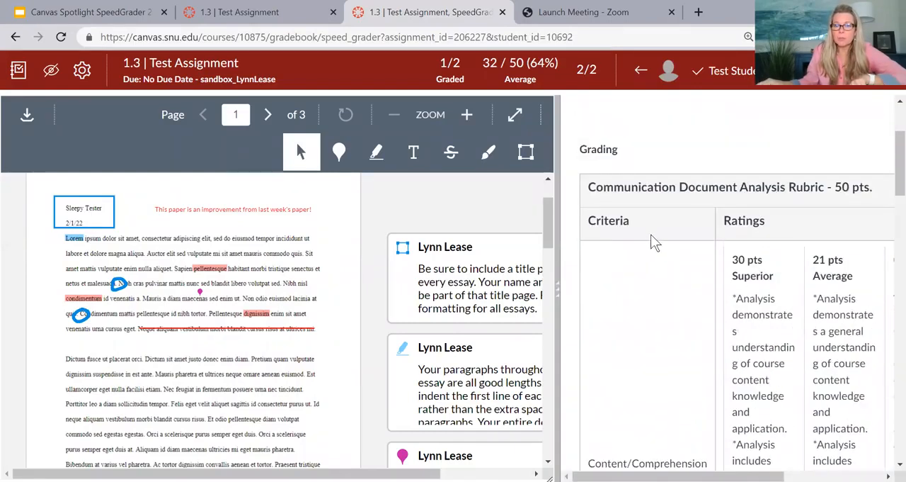
pyautogui.moveTo(555, 273); pyautogui.dragTo(348, 245)
# Step: Examine the Content/Comprehension criterion's rating levels, its points field and the comment explaining the score
pyautogui.scroll(-3, 457, 268)
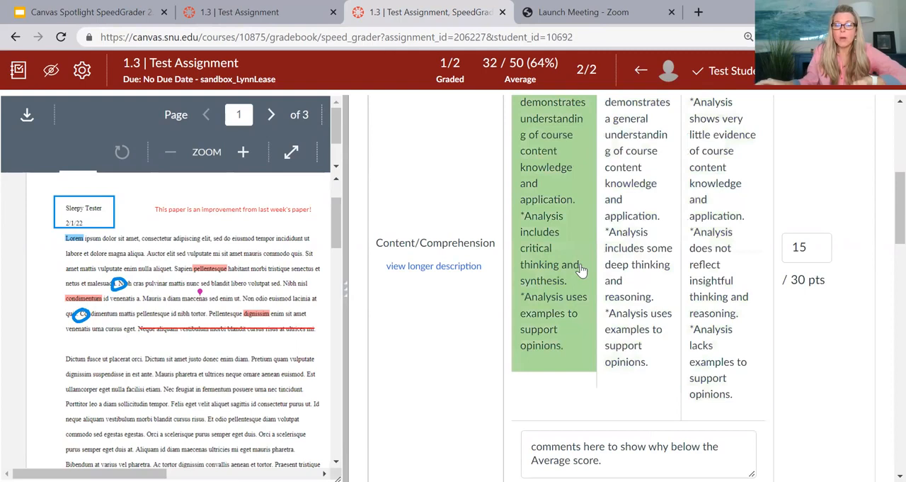
pyautogui.scroll(3, 580, 266)
pyautogui.scroll(-1, 609, 289)
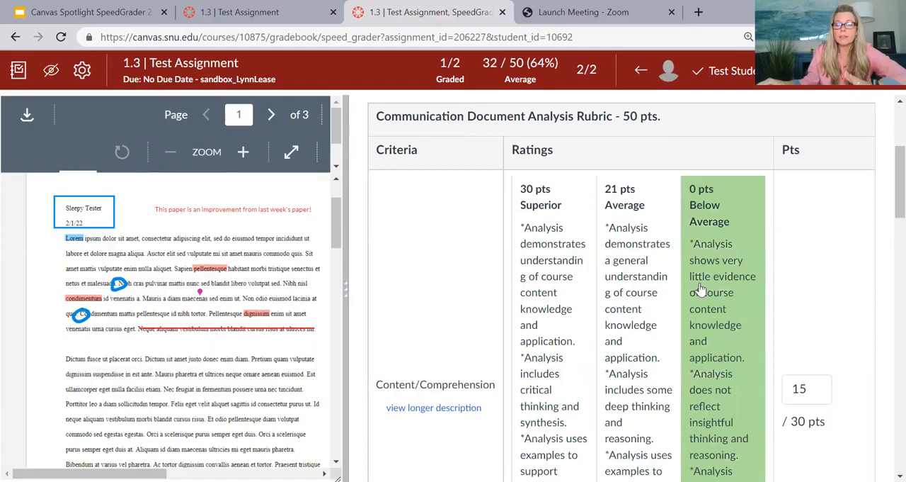
pyautogui.scroll(-3, 751, 262)
pyautogui.scroll(1, 803, 244)
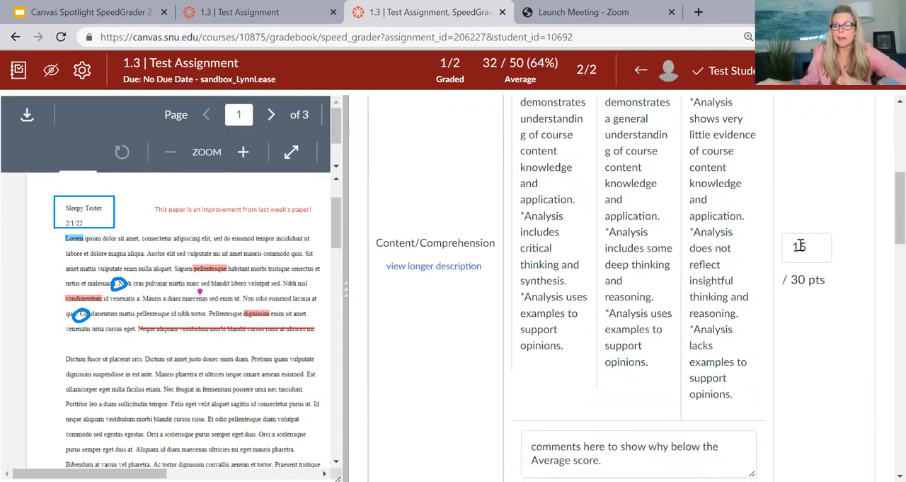
pyautogui.click(799, 244)
pyautogui.doubleClick(799, 244)
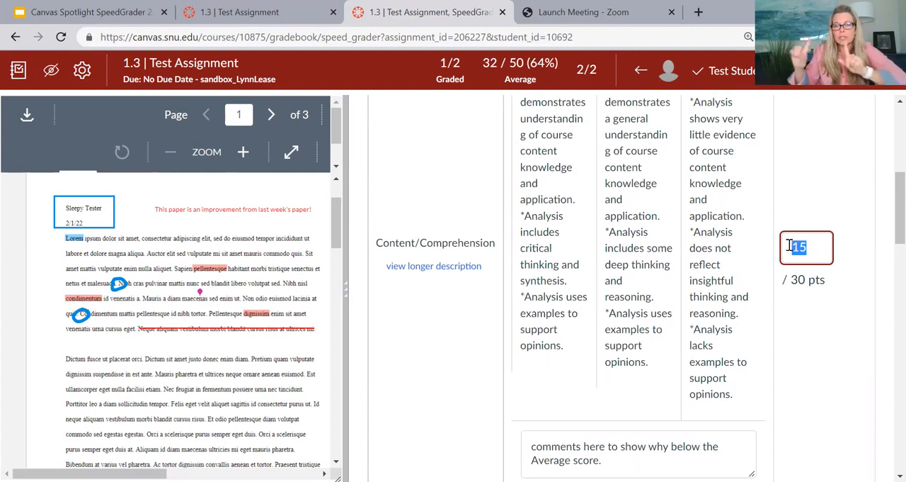
pyautogui.click(803, 206)
pyautogui.scroll(2, 812, 253)
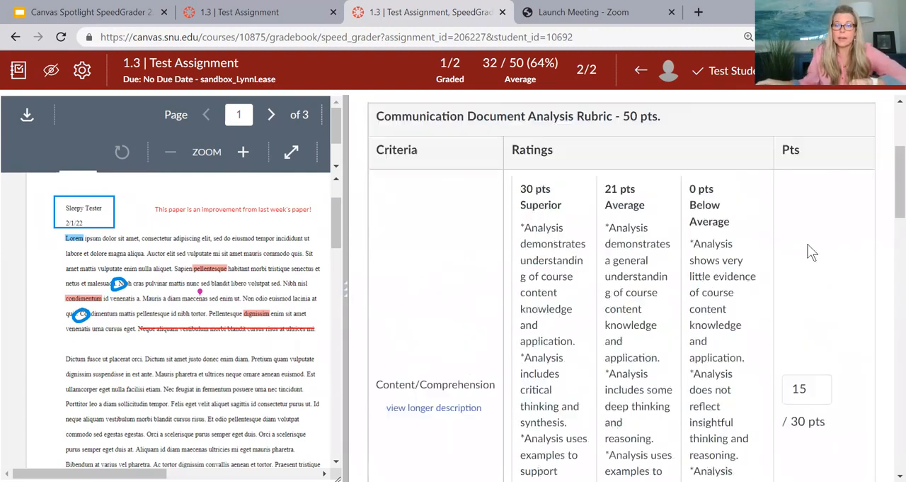
pyautogui.scroll(-4, 809, 245)
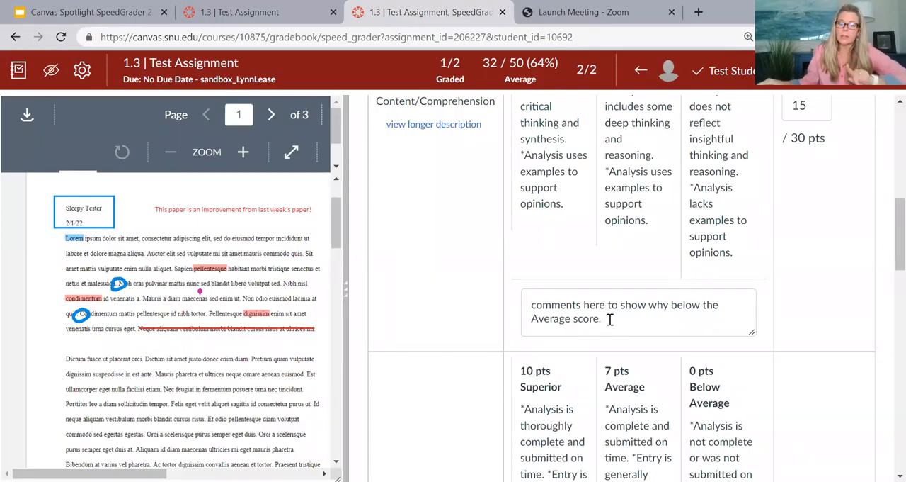
pyautogui.scroll(4, 610, 319)
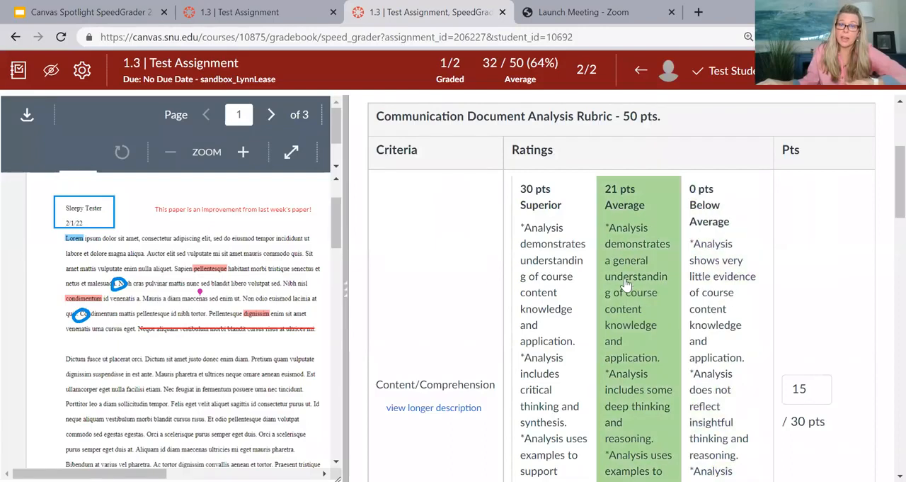
pyautogui.scroll(-1, 638, 287)
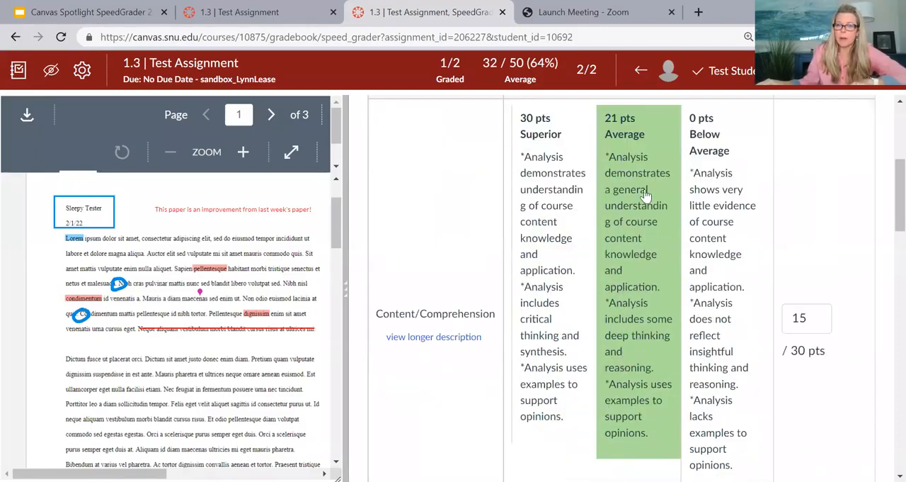
# Step: Review the Organization and Spelling/Mechanics ratings and comments down to the total points, and save the rubric assessment
pyautogui.scroll(-2, 634, 374)
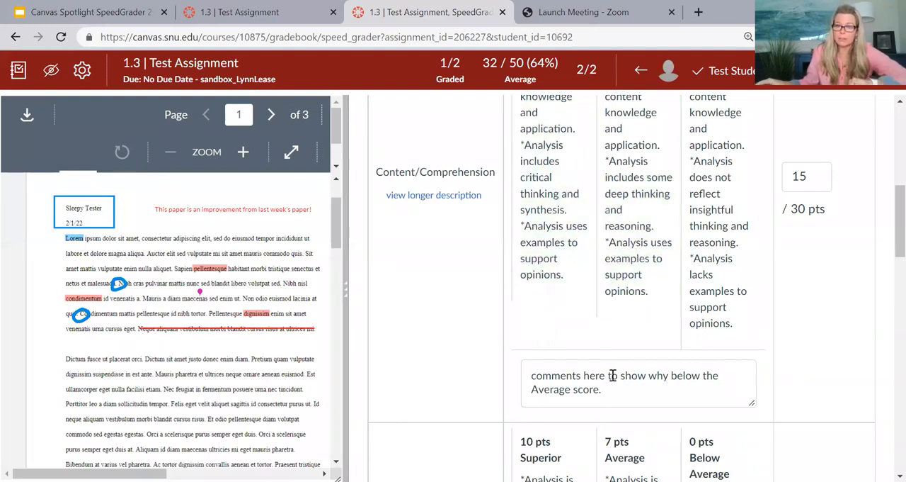
pyautogui.scroll(-2, 612, 375)
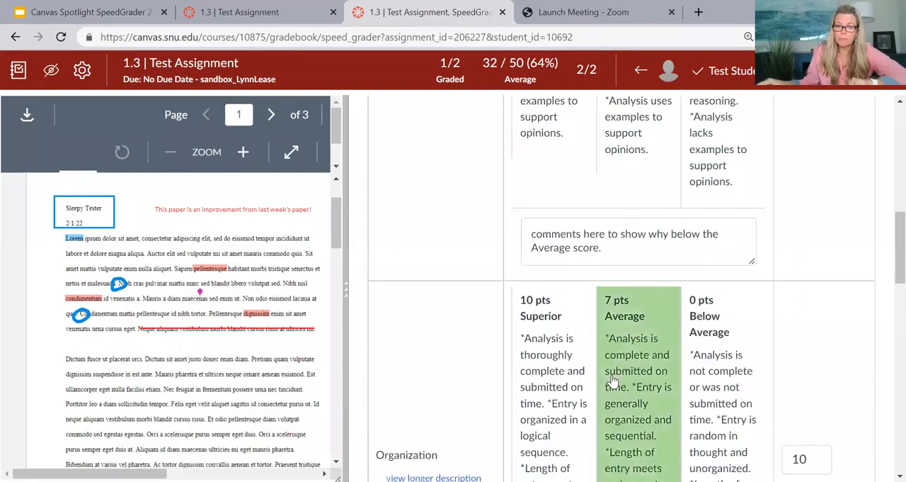
pyautogui.scroll(-3, 612, 380)
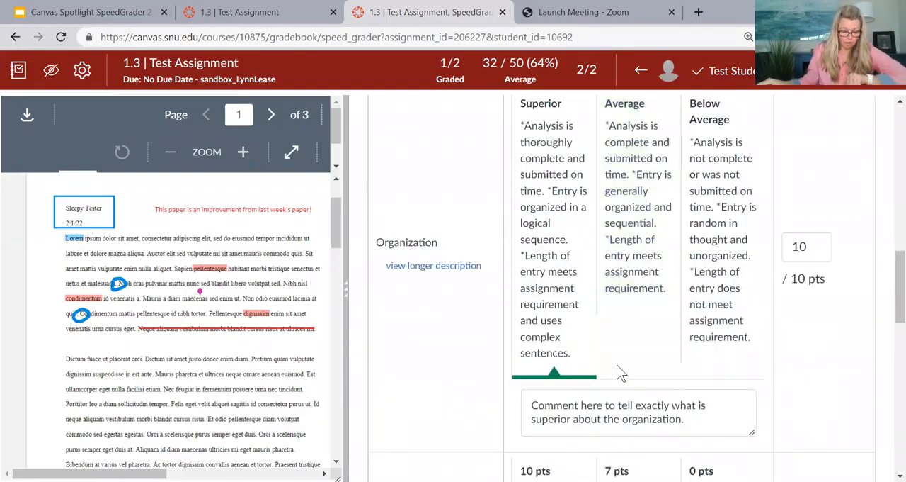
pyautogui.scroll(-5, 611, 354)
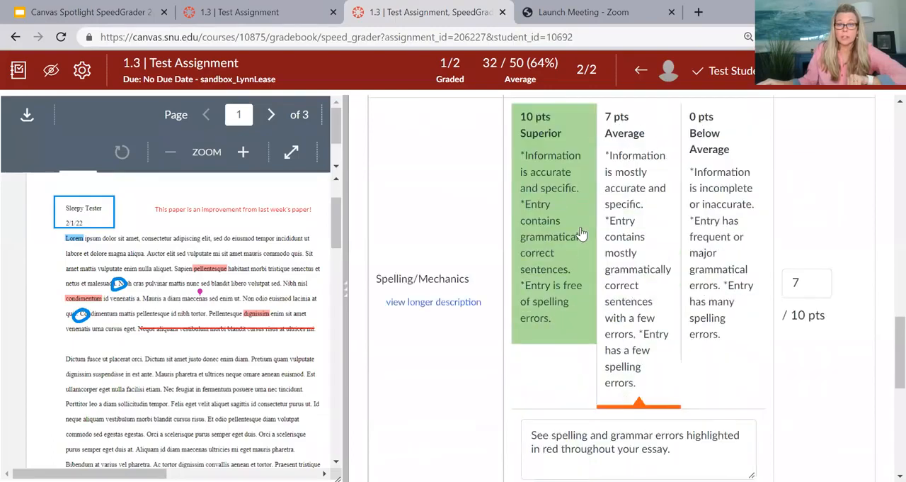
pyautogui.scroll(-3, 580, 234)
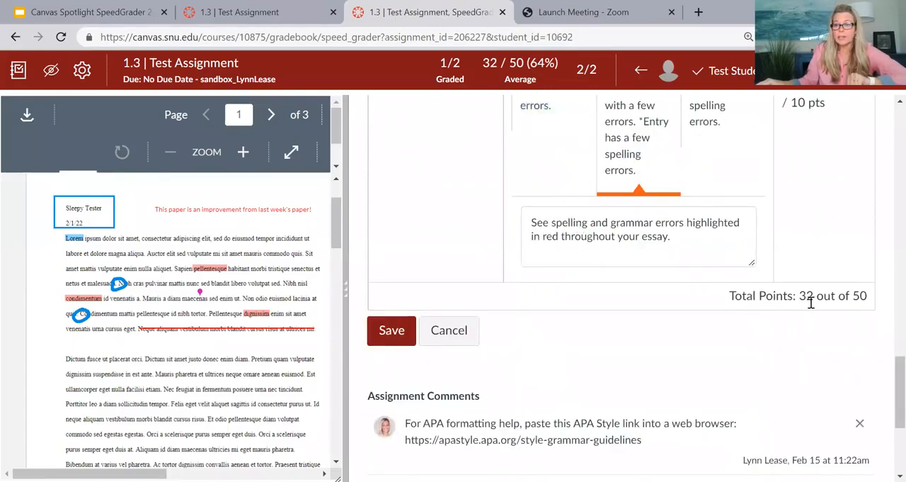
pyautogui.click(391, 330)
# Step: Review the saved rubric summary and highlight each of the two assignment comments in turn
pyautogui.scroll(-2, 477, 318)
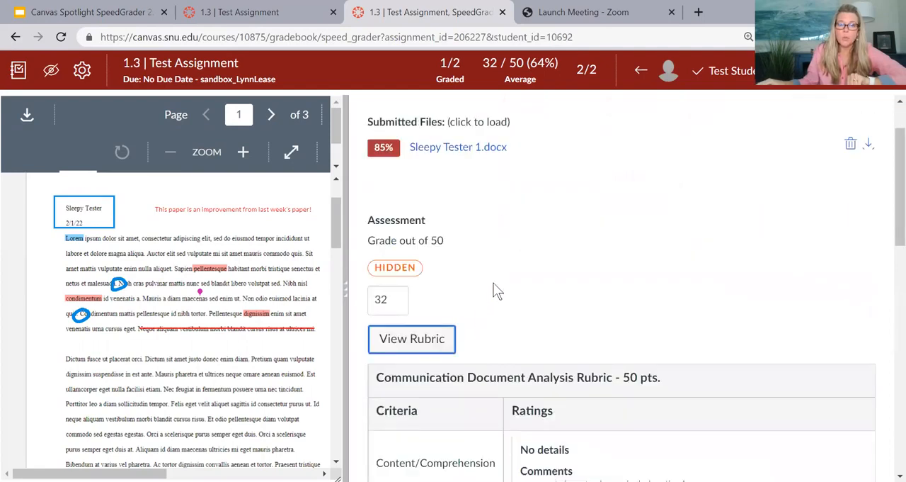
pyautogui.scroll(-1, 495, 283)
pyautogui.scroll(-4, 514, 226)
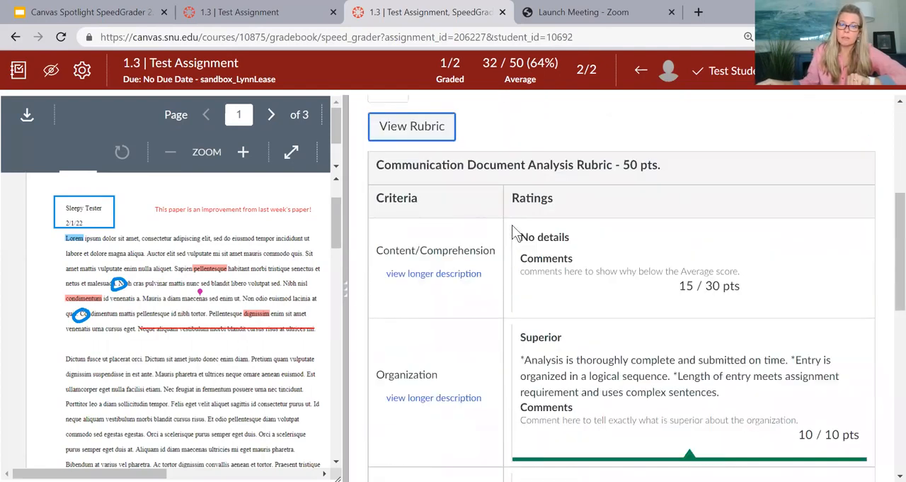
pyautogui.scroll(-4, 514, 226)
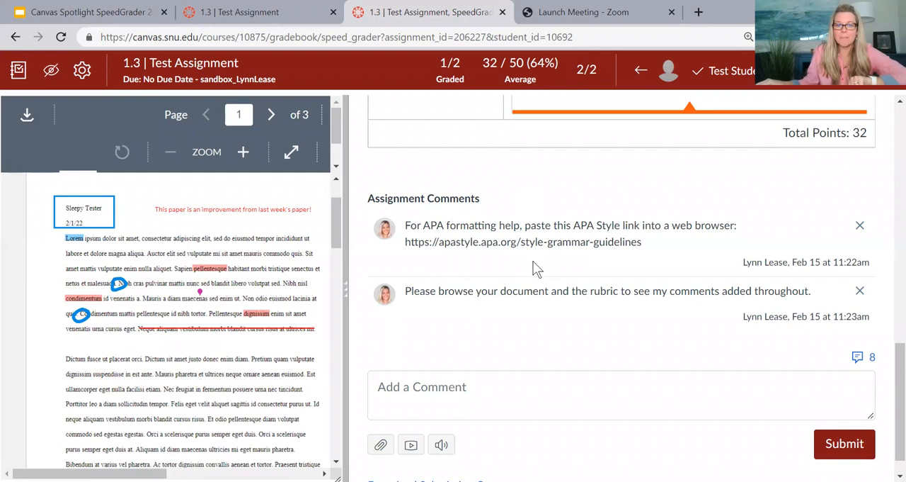
pyautogui.moveTo(407, 226); pyautogui.dragTo(729, 249)
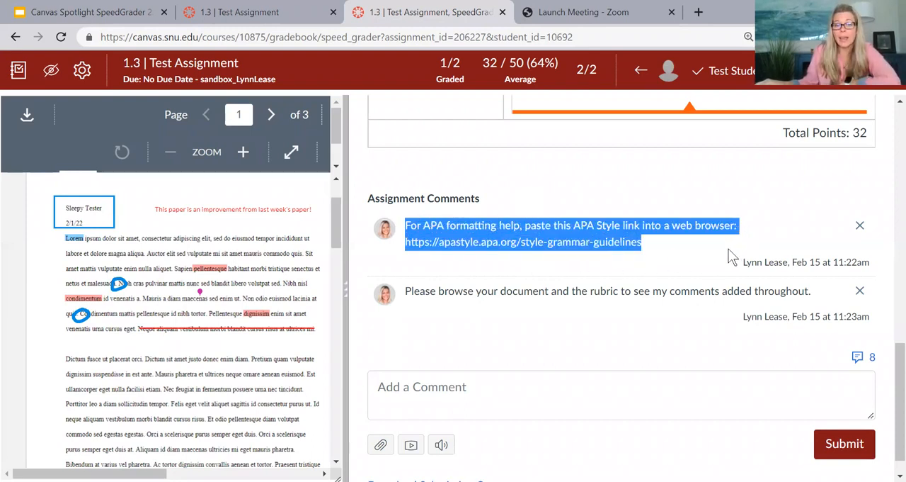
pyautogui.click(670, 244)
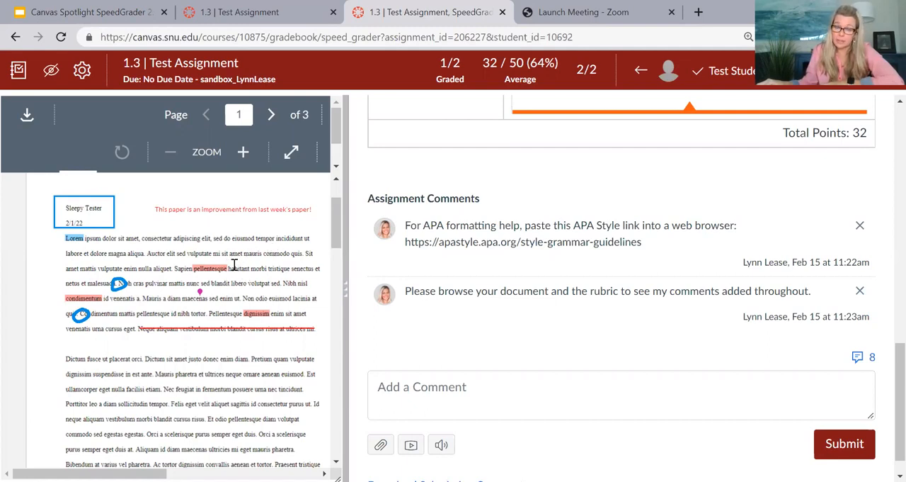
pyautogui.moveTo(405, 290); pyautogui.dragTo(822, 304)
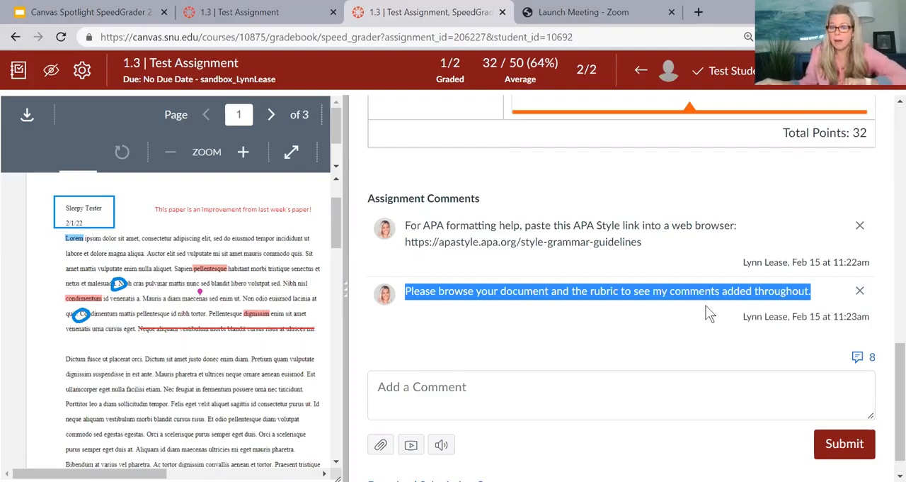
pyautogui.click(596, 318)
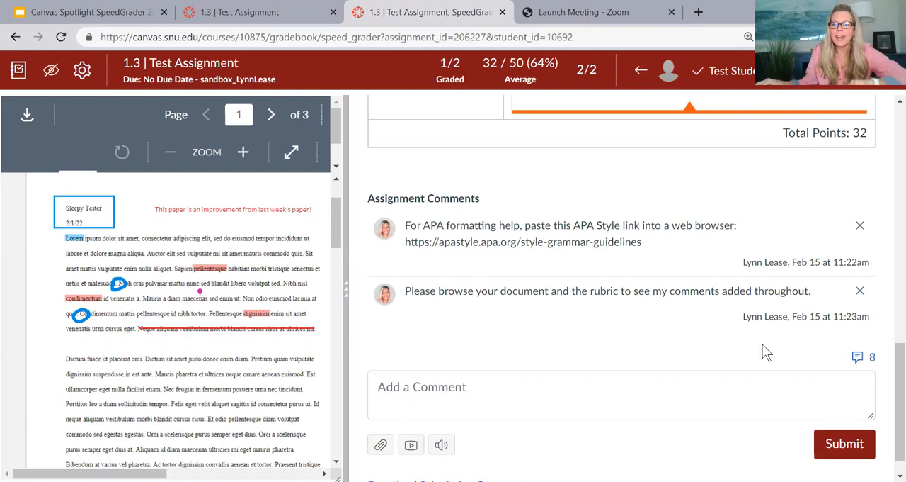
# Step: Open the comment library from the assignment comments, browse its saved comments, and close it again
pyautogui.scroll(-1, 850, 347)
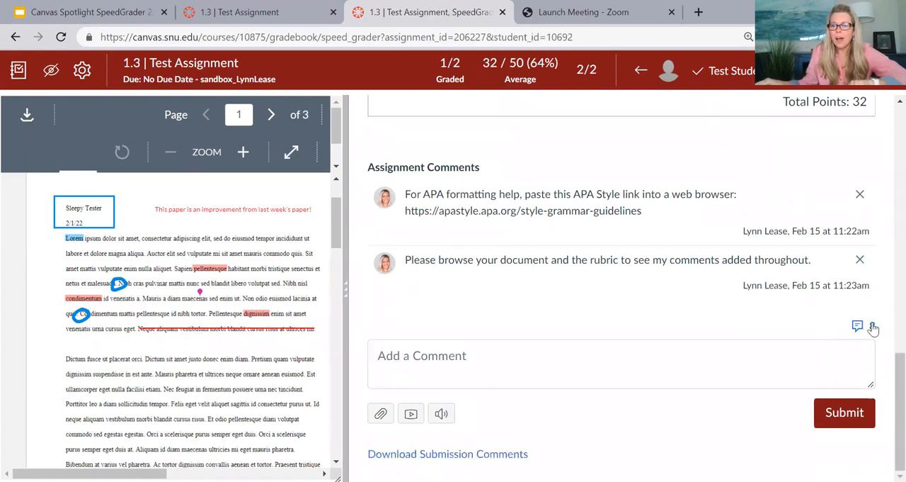
pyautogui.click(873, 327)
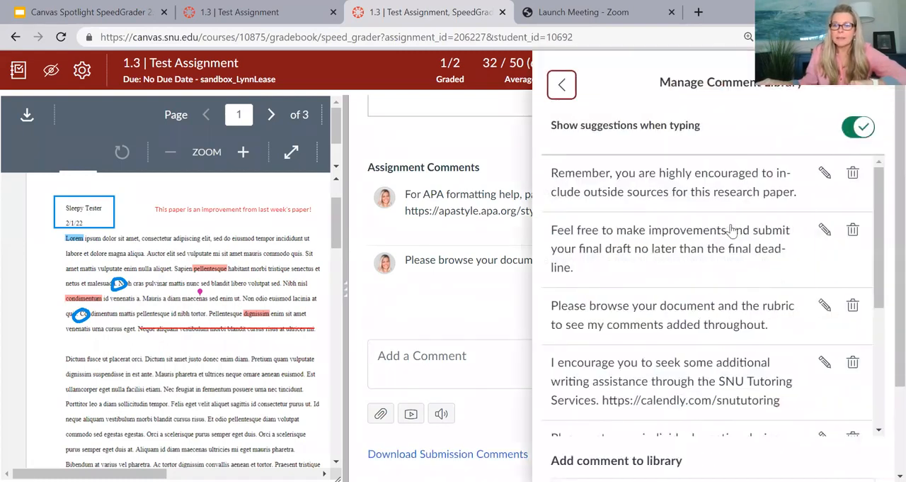
pyautogui.scroll(-3, 722, 209)
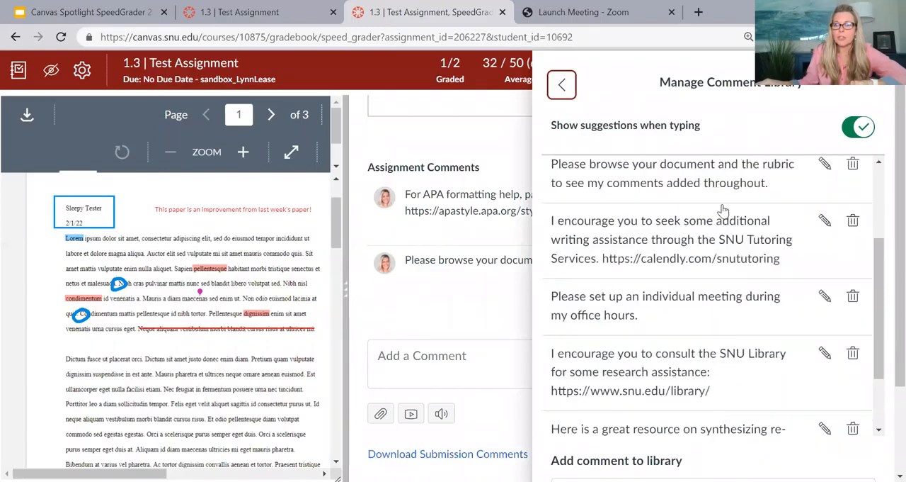
pyautogui.scroll(1, 687, 265)
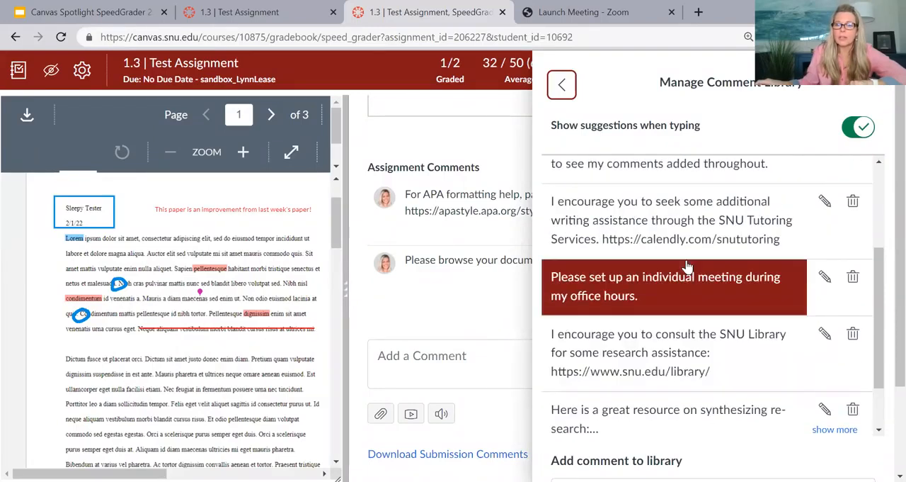
pyautogui.scroll(3, 687, 265)
pyautogui.click(563, 85)
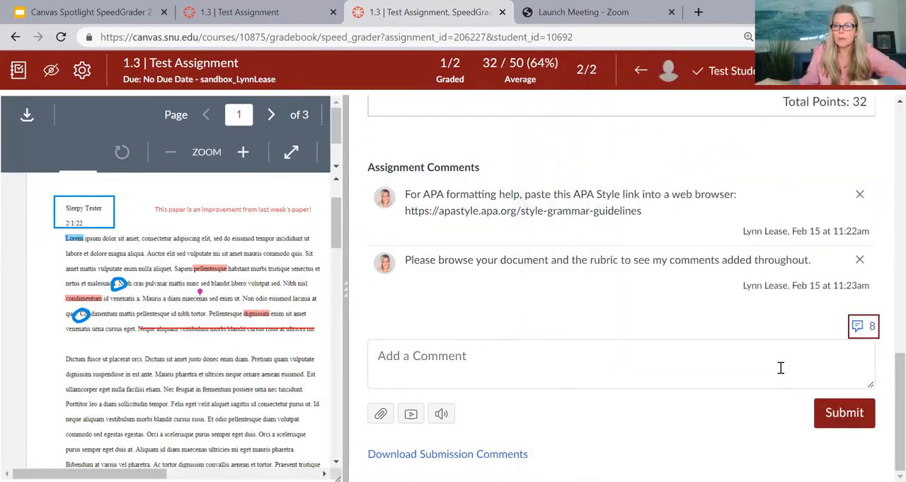
# Step: Reopen the comment library and examine its full list of reusable comments and the field for adding a new one
pyautogui.click(860, 328)
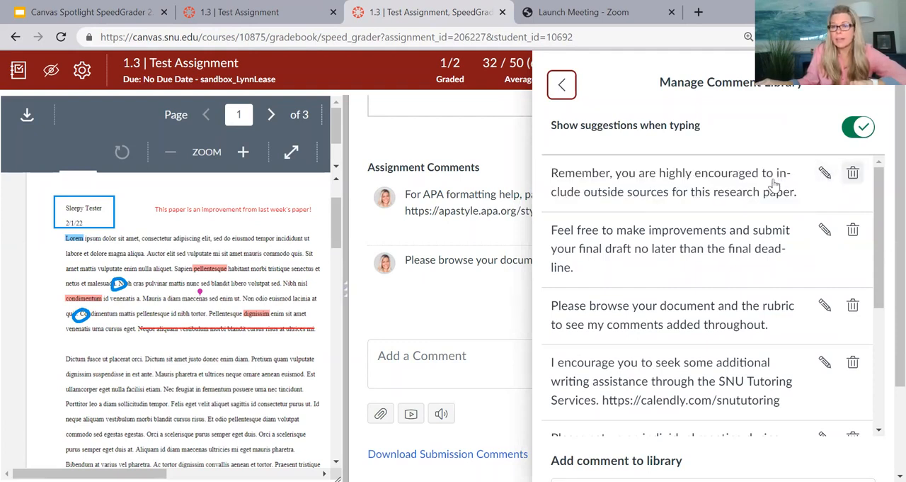
pyautogui.scroll(-3, 687, 221)
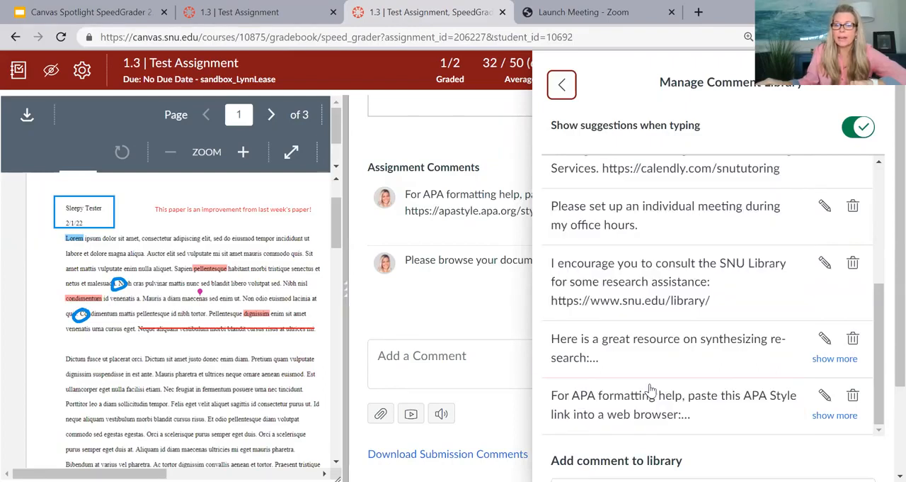
pyautogui.scroll(-2, 650, 388)
pyautogui.click(614, 376)
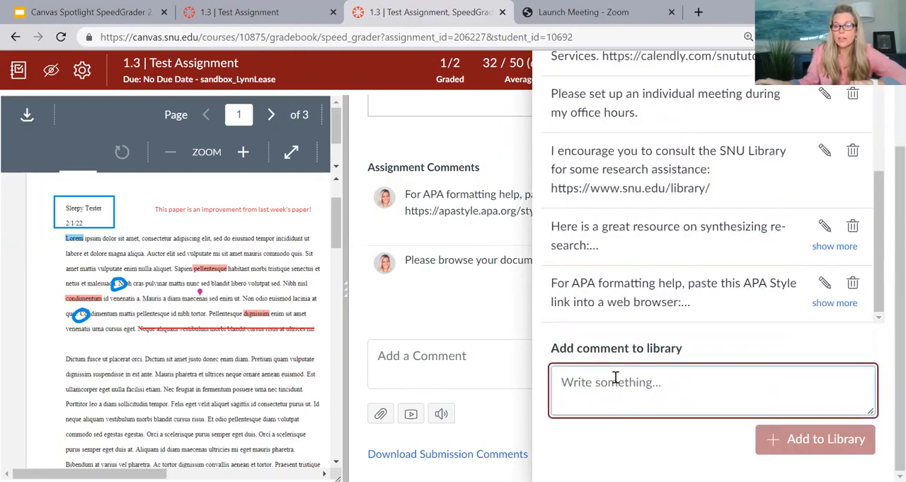
pyautogui.scroll(2, 616, 377)
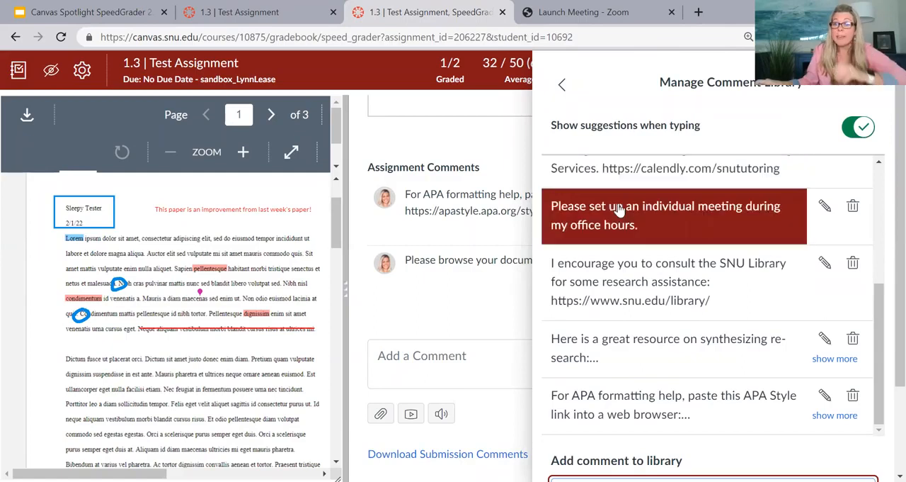
pyautogui.scroll(2, 618, 209)
pyautogui.scroll(2, 620, 209)
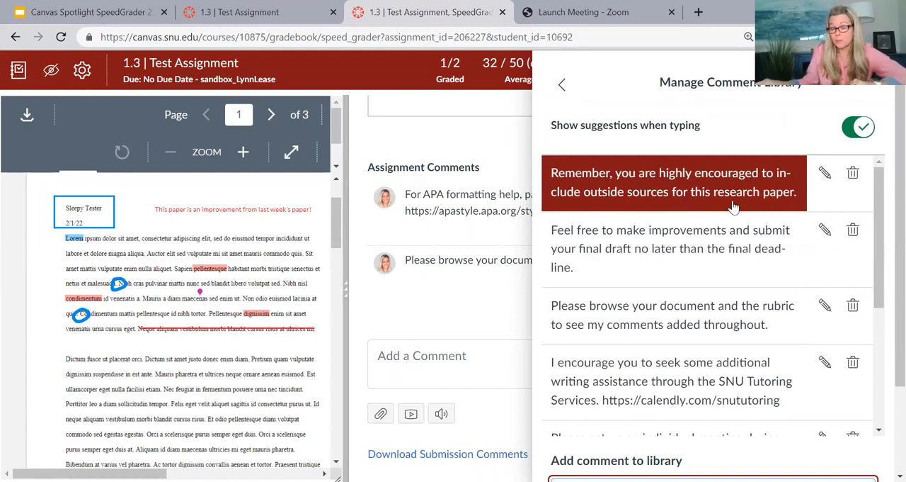
# Step: Browse the rest of the comment library, insert the saved APA formatting comment, and highlight its text in the comment box
pyautogui.scroll(-3, 712, 209)
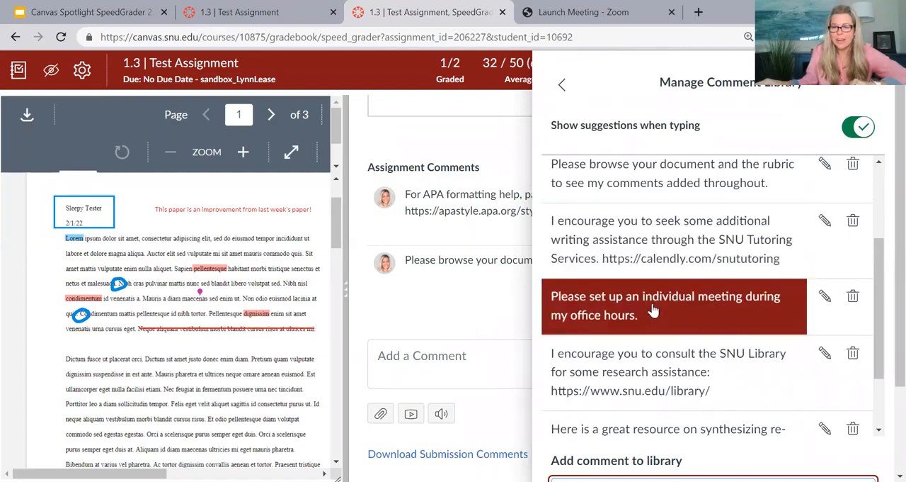
pyautogui.scroll(-2, 653, 310)
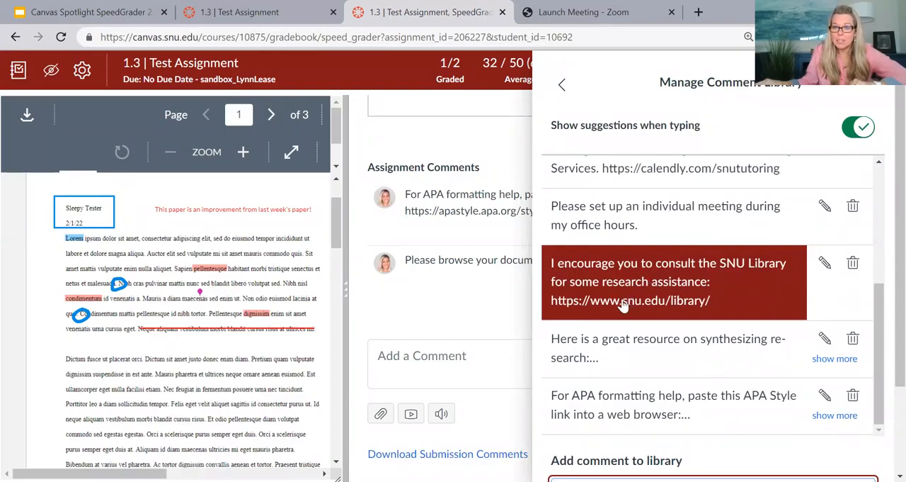
pyautogui.scroll(-1, 643, 315)
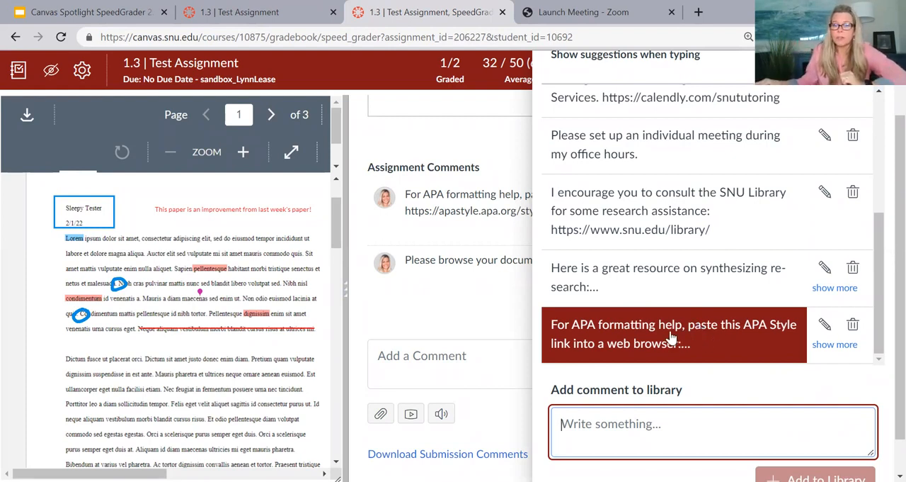
pyautogui.click(579, 324)
pyautogui.moveTo(378, 356); pyautogui.dragTo(699, 365)
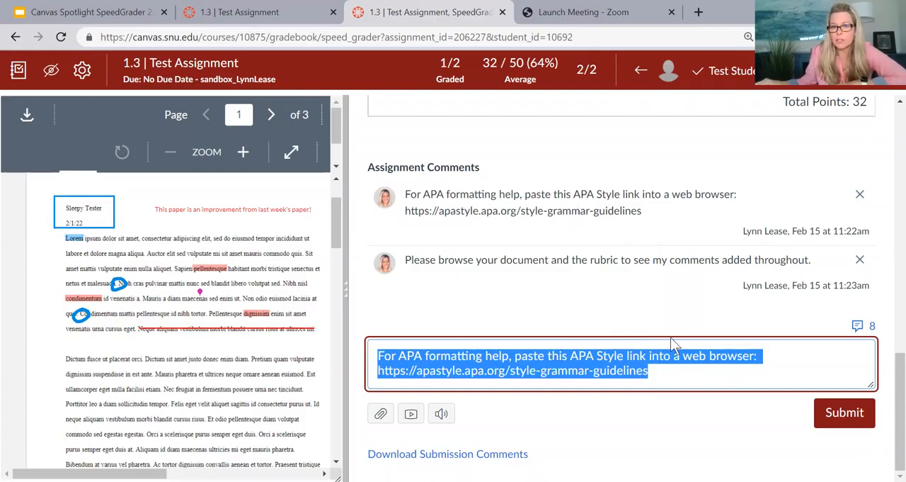
# Step: Replace the draft with "Remember", insert the suggested library comment about including outside sources, and submit it
pyautogui.click(872, 330)
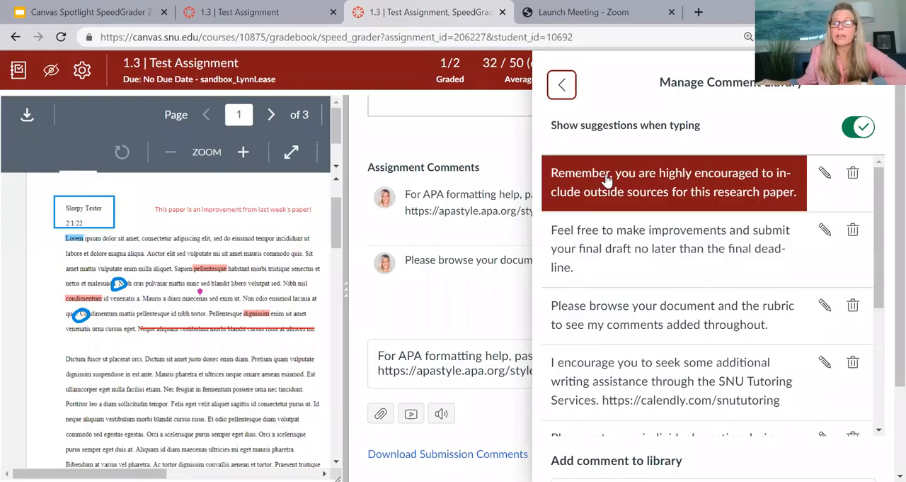
pyautogui.doubleClick(530, 356)
pyautogui.hotkey('ctrl', 'a')
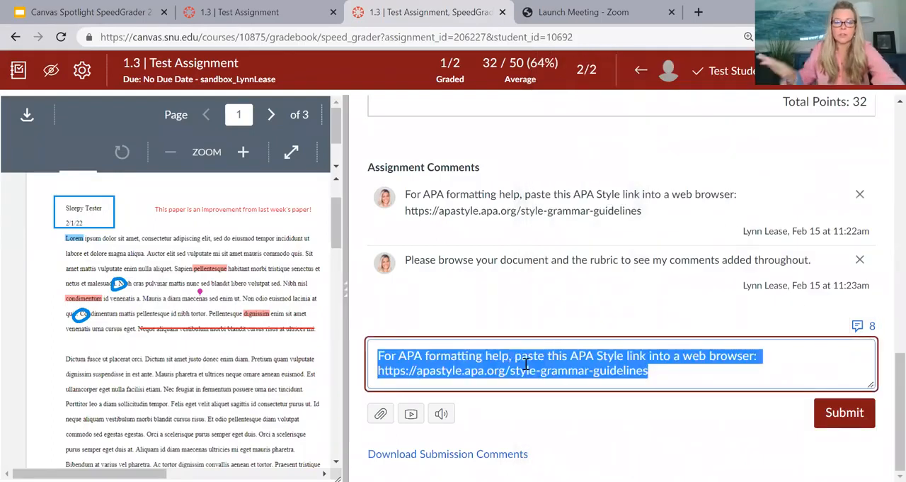
pyautogui.write('Rembn')
pyautogui.press('BackSpace')
pyautogui.write('mbe')
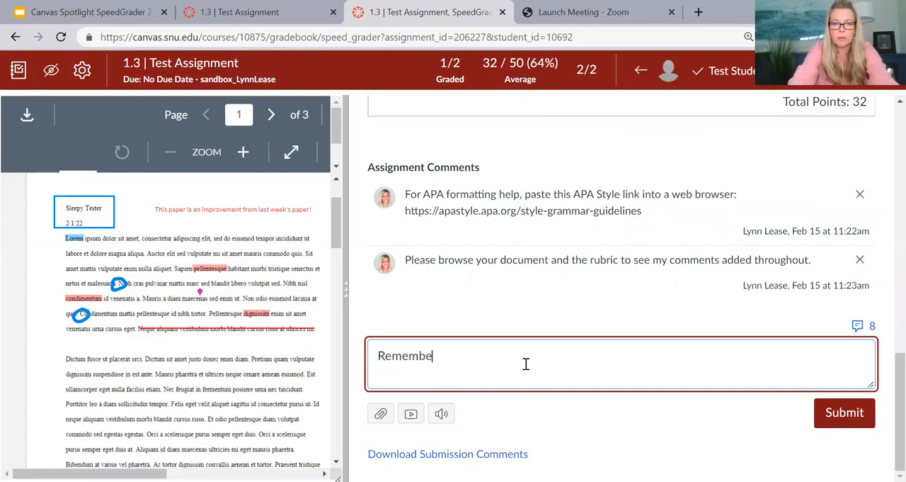
pyautogui.write('r')
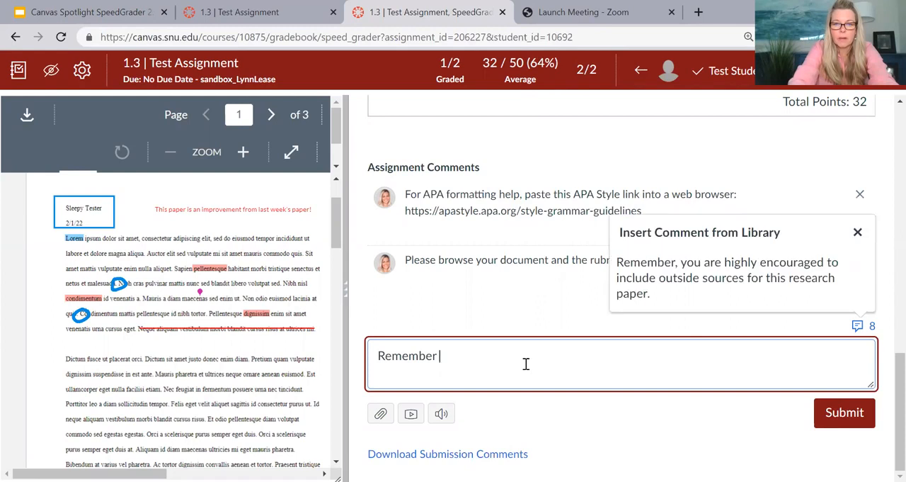
pyautogui.click(635, 290)
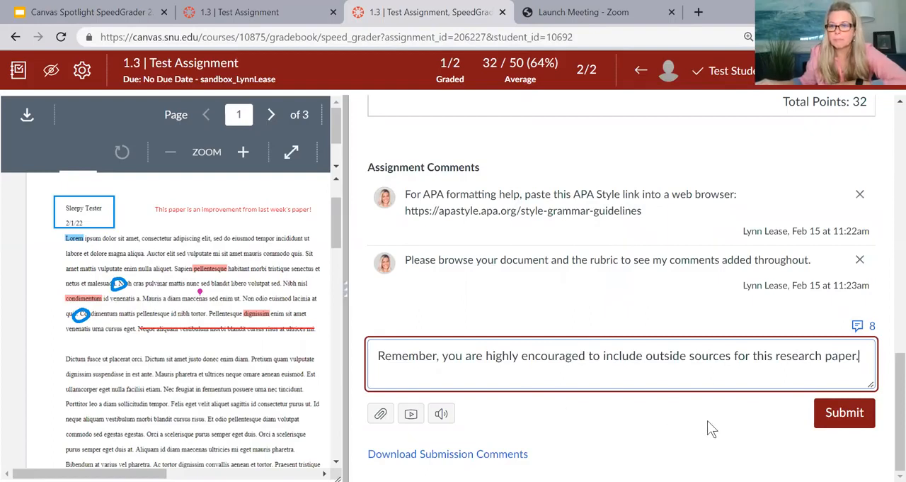
pyautogui.click(850, 404)
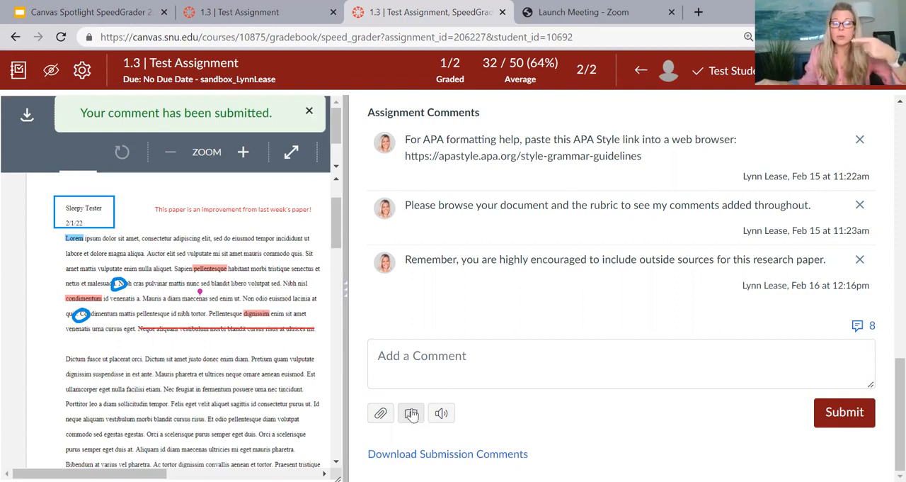
# Step: Open and close the media comment recorder, and try a Speech to Text recording before cancelling it
pyautogui.click(410, 414)
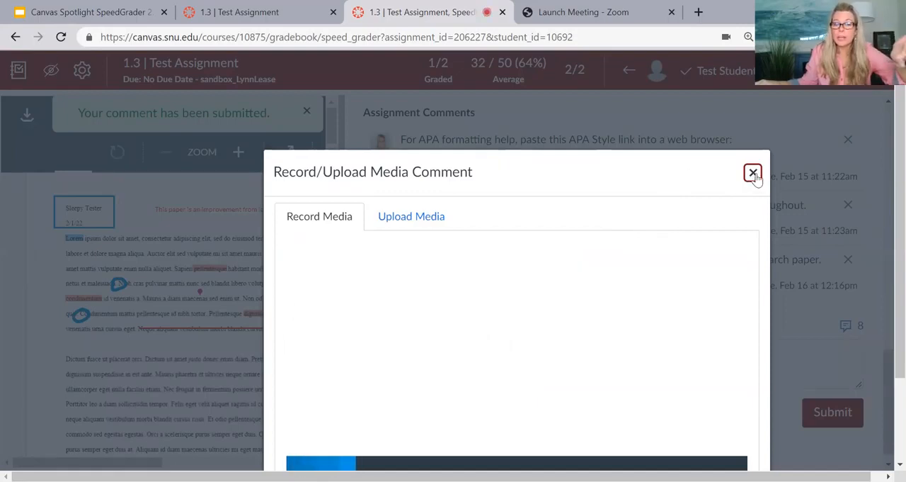
pyautogui.click(754, 173)
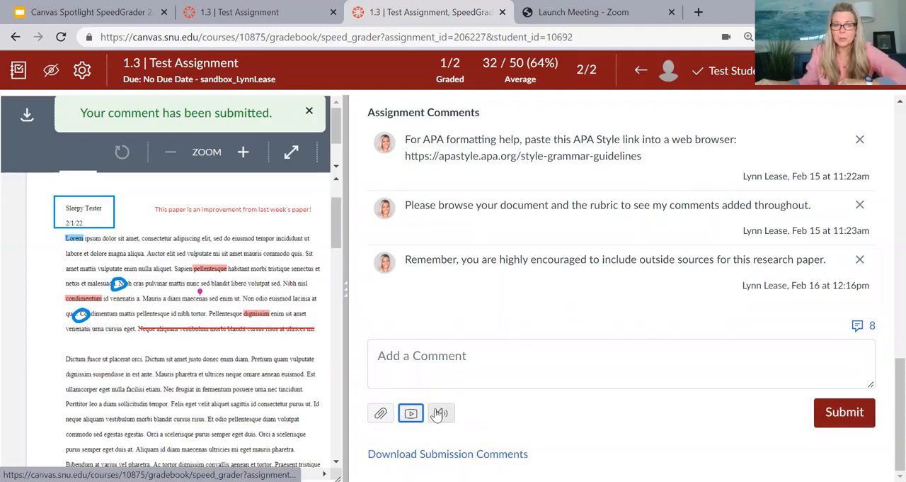
pyautogui.click(439, 413)
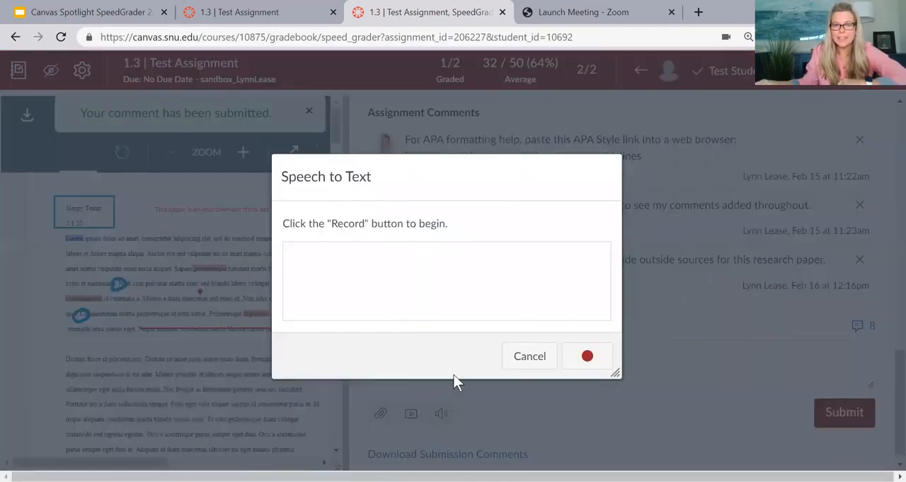
pyautogui.click(587, 359)
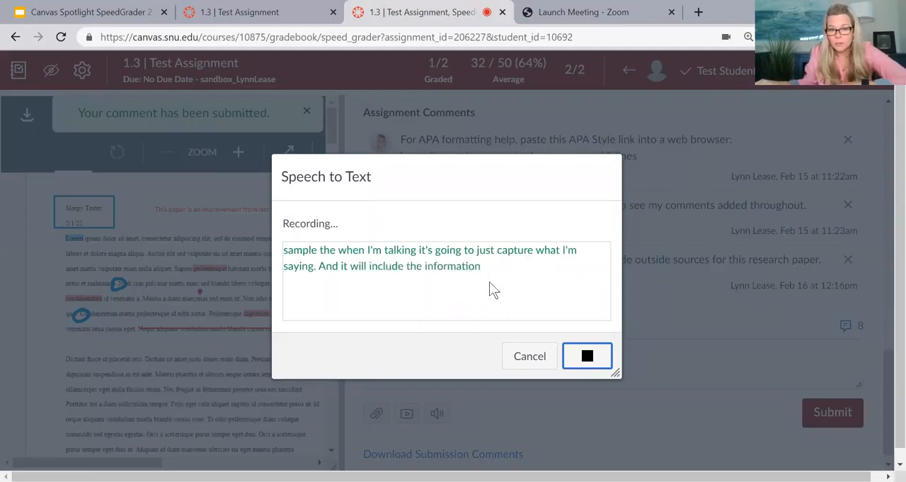
pyautogui.click(529, 355)
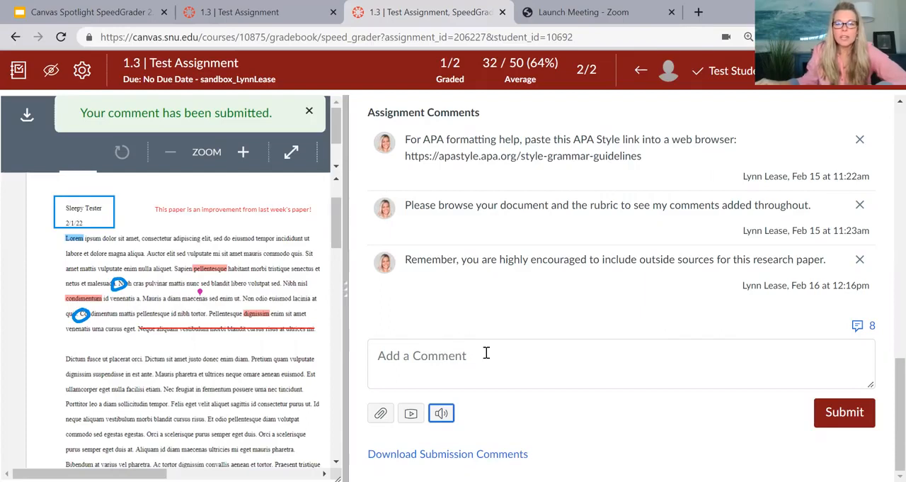
# Step: Review the saved rubric ratings from Content/Comprehension down to the assignment comments and the empty comment box
pyautogui.scroll(2, 505, 339)
pyautogui.scroll(4, 505, 340)
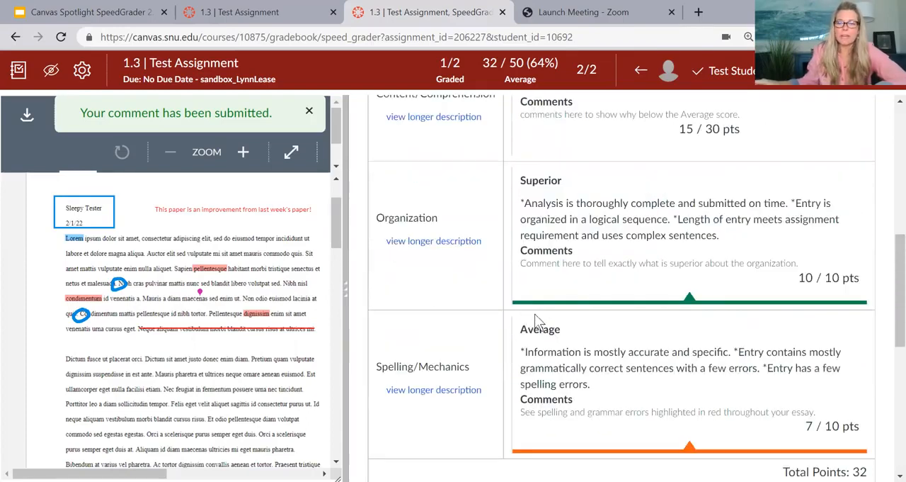
pyautogui.scroll(2, 535, 314)
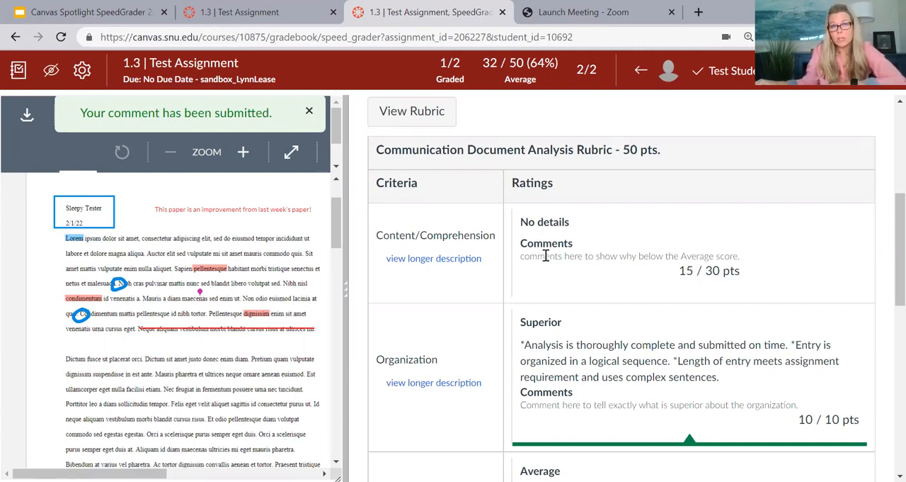
pyautogui.moveTo(897, 261)
pyautogui.mouseDown()
pyautogui.moveTo(892, 299)
pyautogui.moveTo(891, 271)
pyautogui.mouseUp()
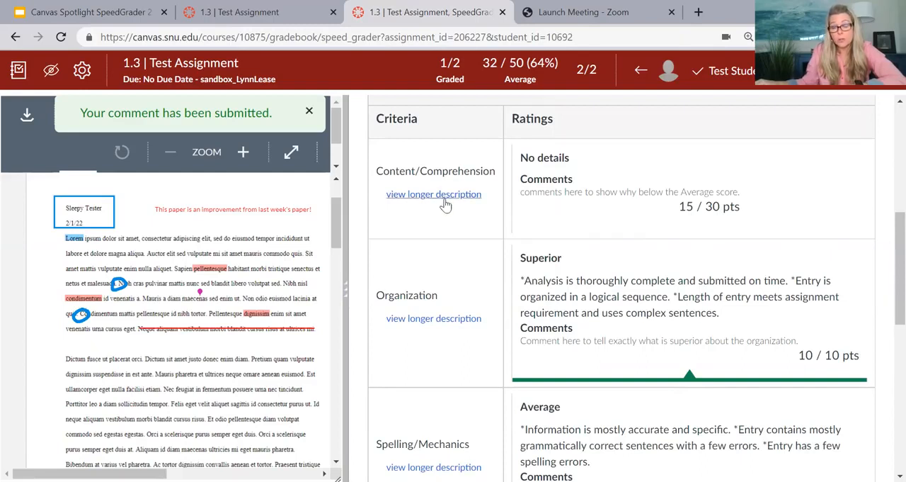
pyautogui.moveTo(894, 281); pyautogui.dragTo(885, 371)
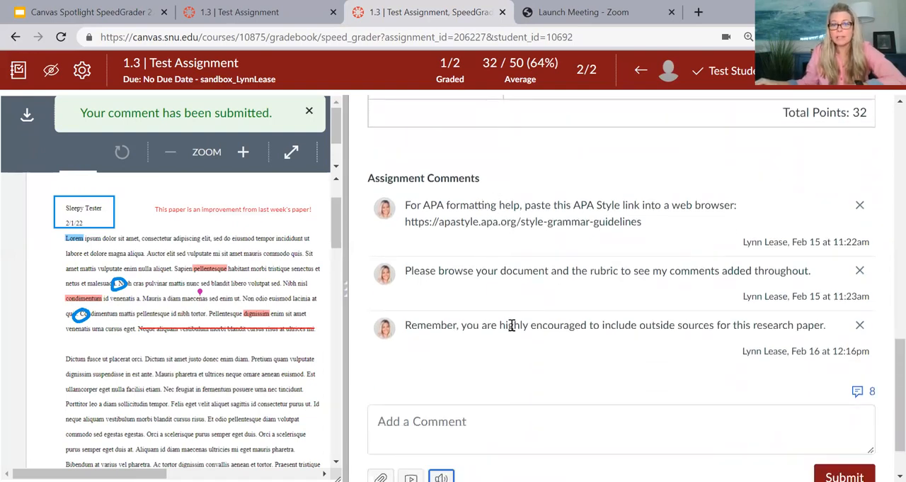
pyautogui.scroll(-2, 511, 309)
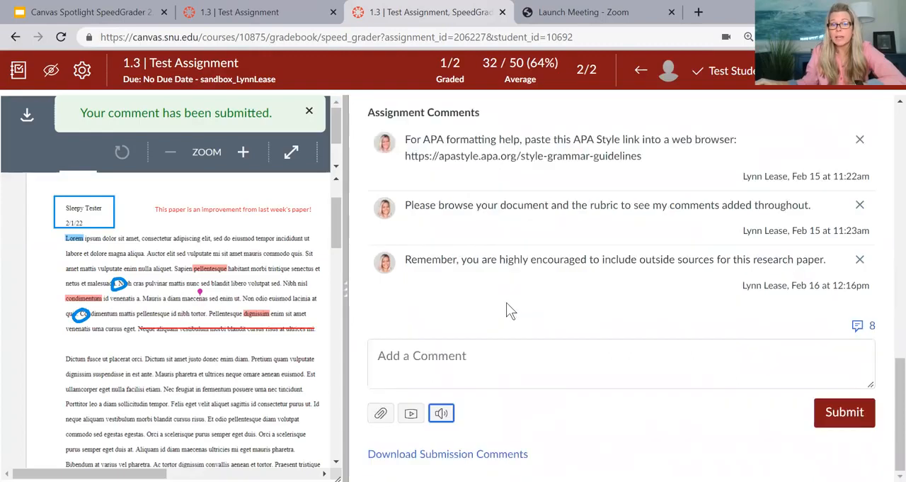
pyautogui.click(464, 354)
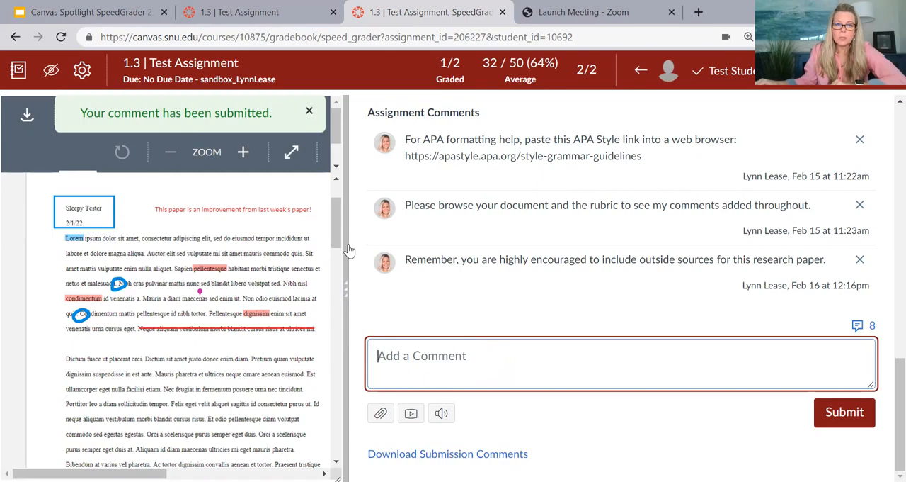
# Step: Widen the document viewer so the annotation tools fit on one row, dismiss the submission notice, and enlarge the paper one level
pyautogui.moveTo(362, 248); pyautogui.dragTo(708, 308)
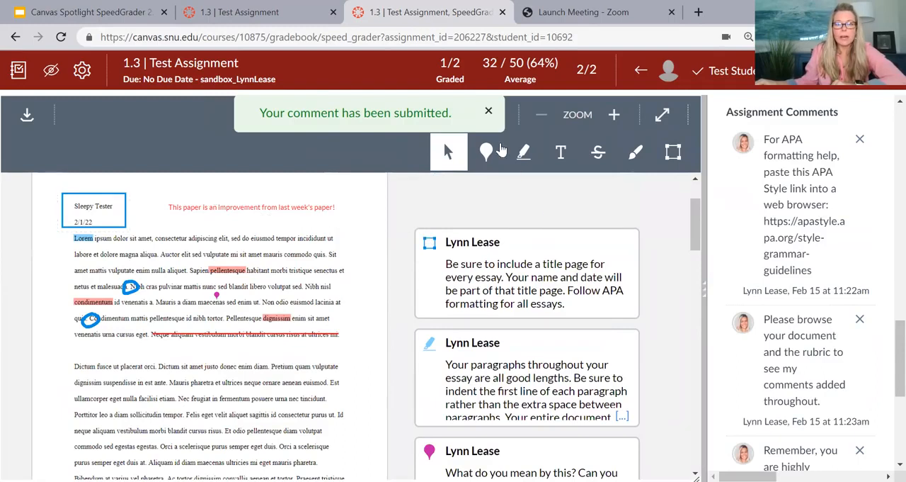
pyautogui.click(489, 114)
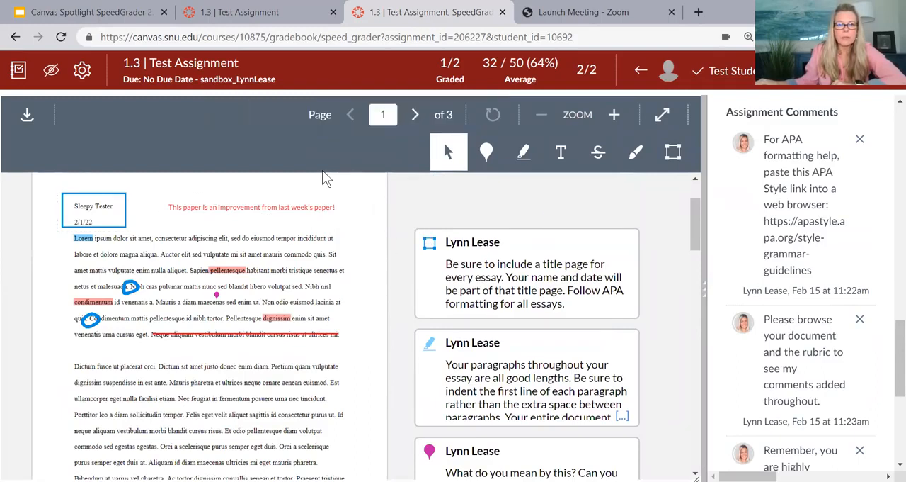
pyautogui.moveTo(705, 289); pyautogui.dragTo(744, 298)
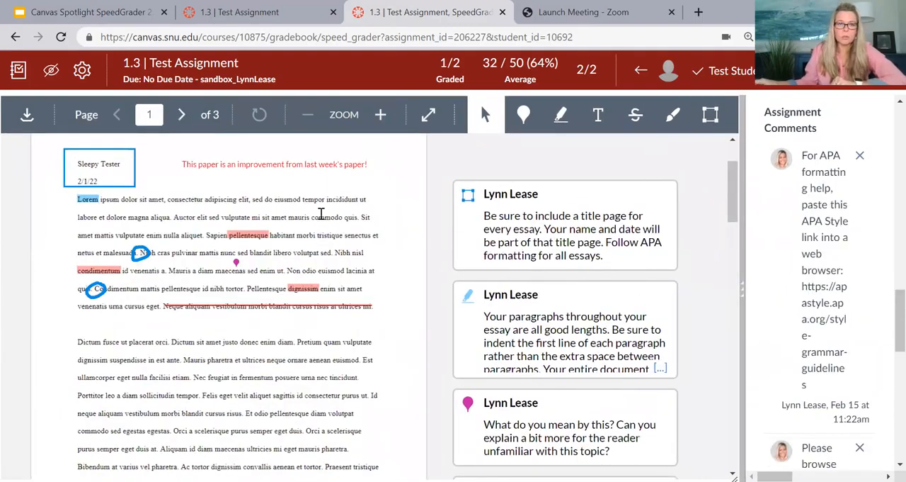
pyautogui.scroll(1, 319, 220)
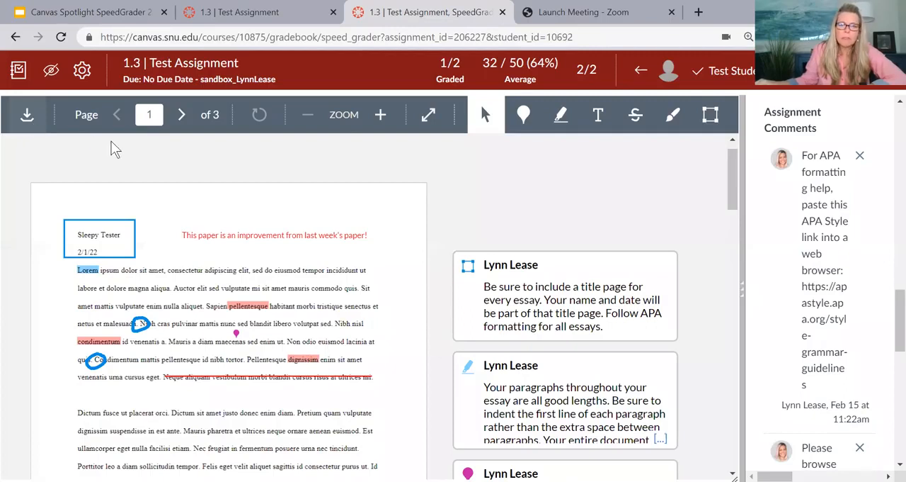
pyautogui.click(381, 115)
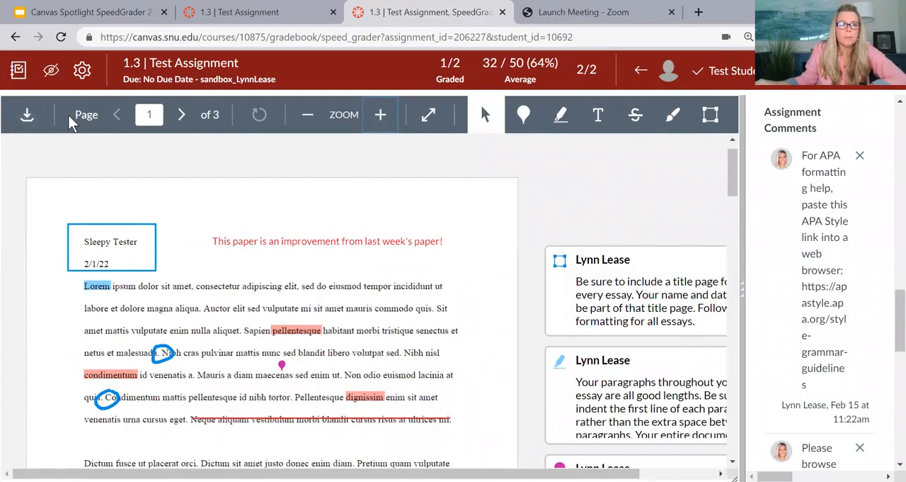
# Step: Check the annotated PDF download option, and page through the submitted paper to page 3 and back to page 1
pyautogui.click(28, 119)
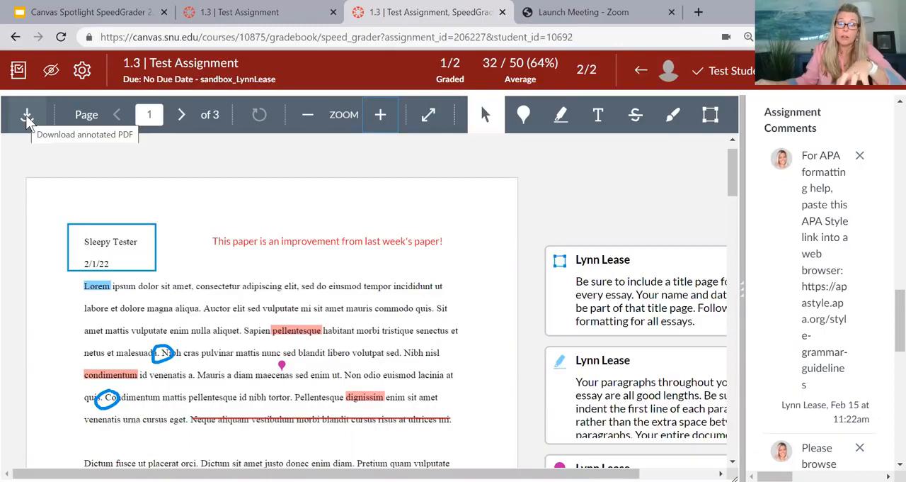
pyautogui.click(181, 117)
pyautogui.click(181, 117)
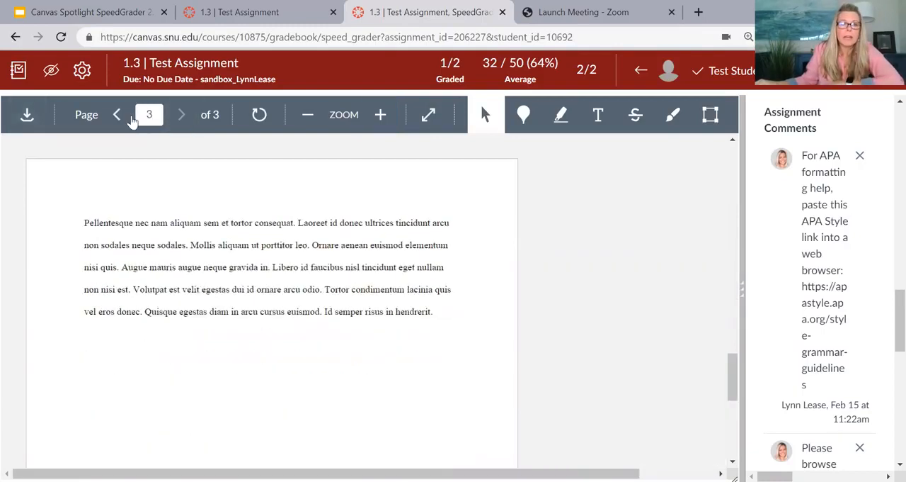
pyautogui.click(119, 116)
pyautogui.click(119, 116)
pyautogui.scroll(-15, 315, 273)
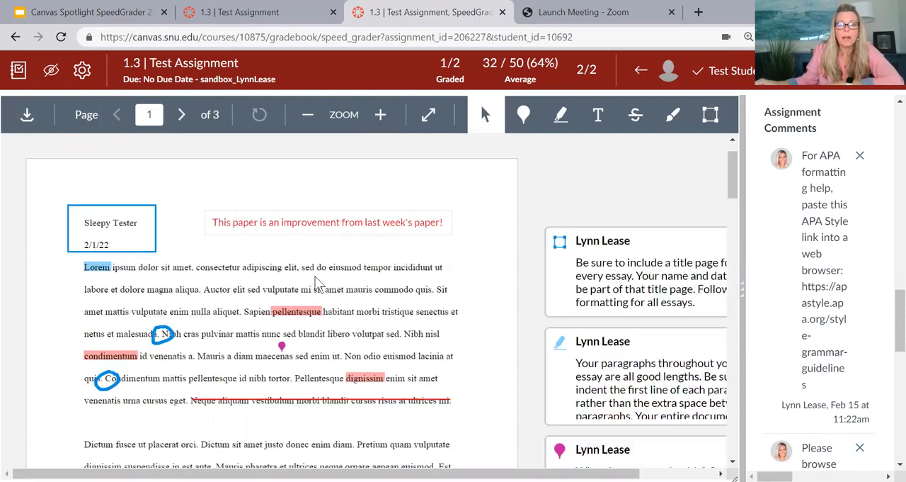
pyautogui.scroll(-8, 316, 273)
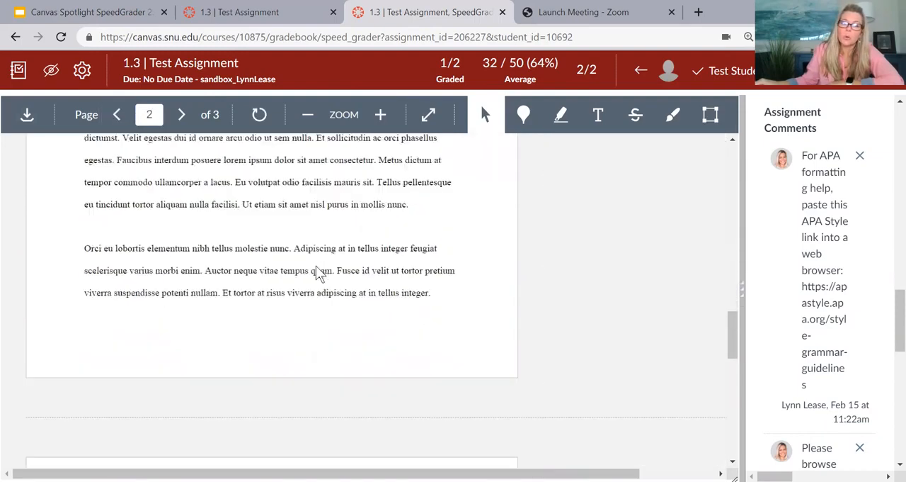
pyautogui.scroll(5, 316, 273)
pyautogui.scroll(12, 316, 273)
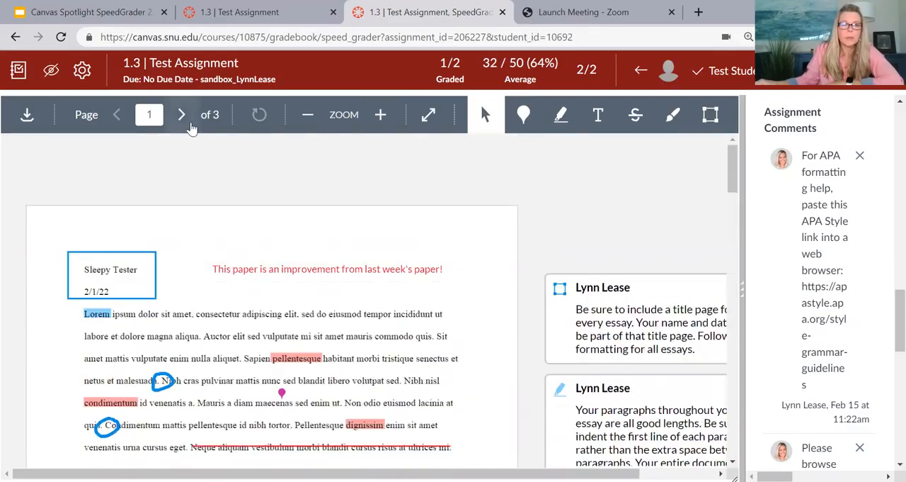
# Step: Enlarge the first page further and select the text "ectetur adipiscing" in its opening line with the cursor tool
pyautogui.click(309, 118)
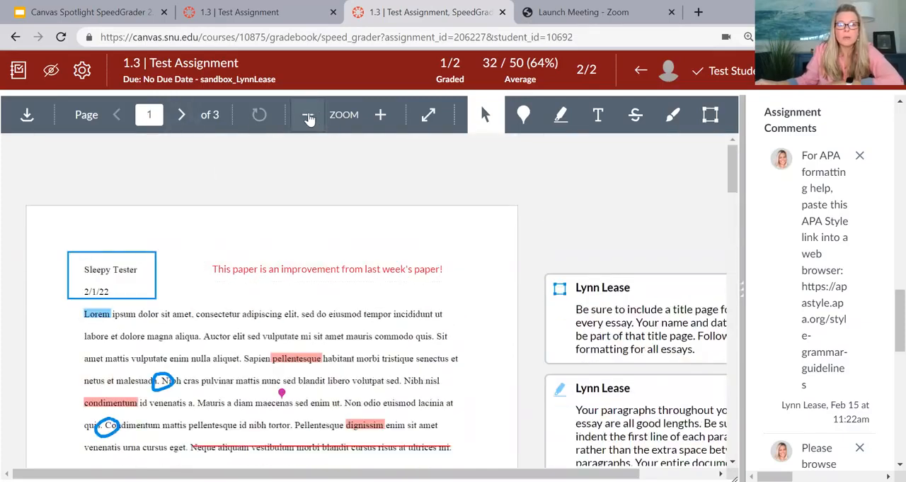
pyautogui.click(382, 118)
pyautogui.click(384, 120)
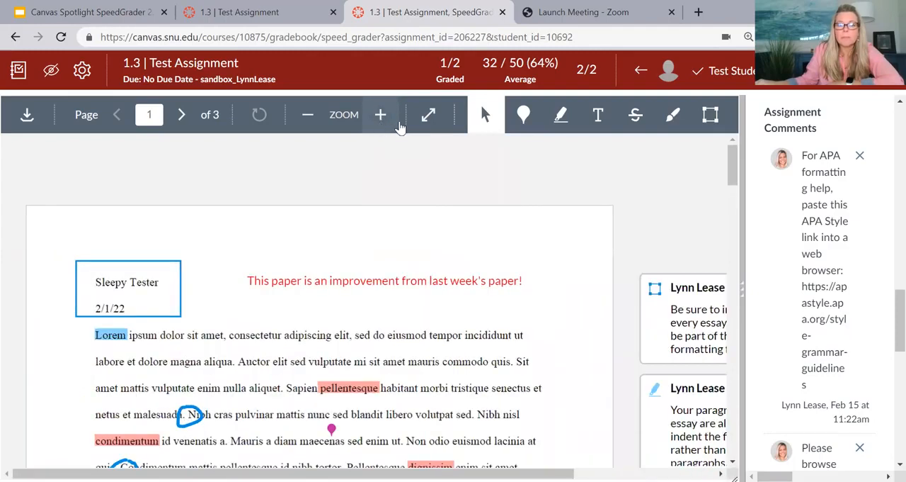
pyautogui.click(486, 116)
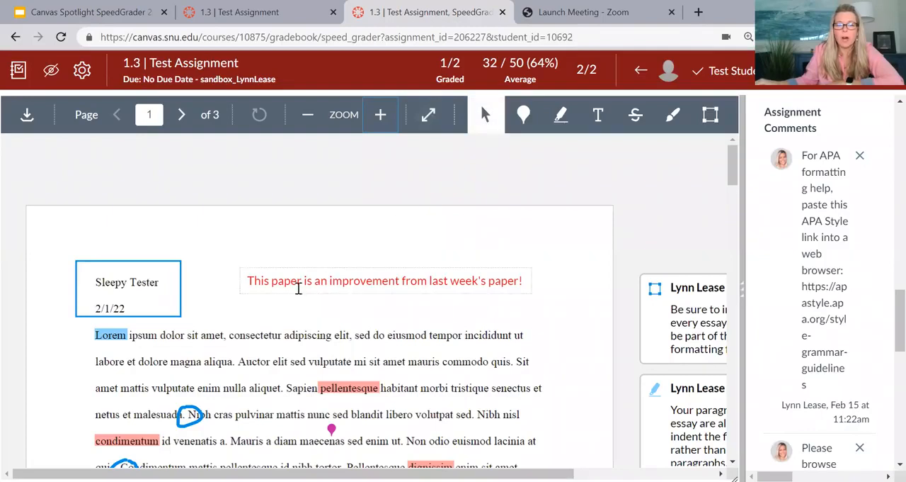
pyautogui.moveTo(250, 334); pyautogui.dragTo(330, 341)
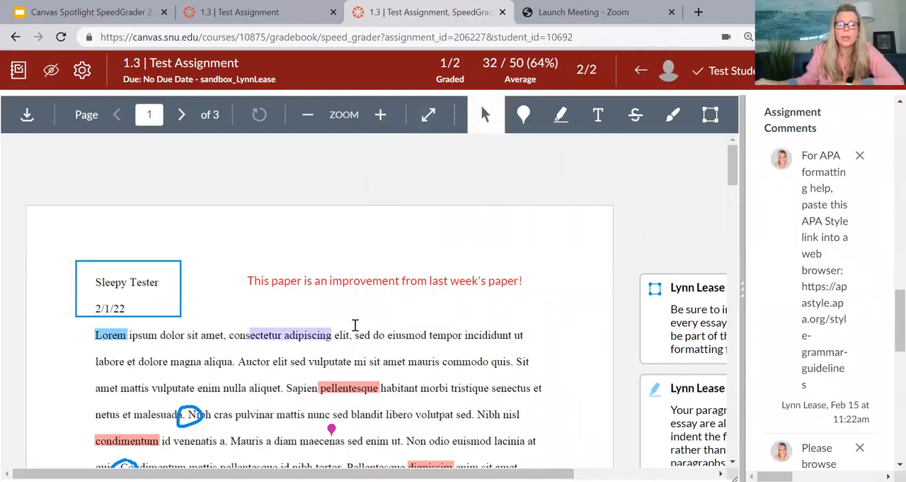
# Step: Select "sed do eiusmod tempor incididunt ut" at the end of the paper's opening line, and clear the selection
pyautogui.click(357, 324)
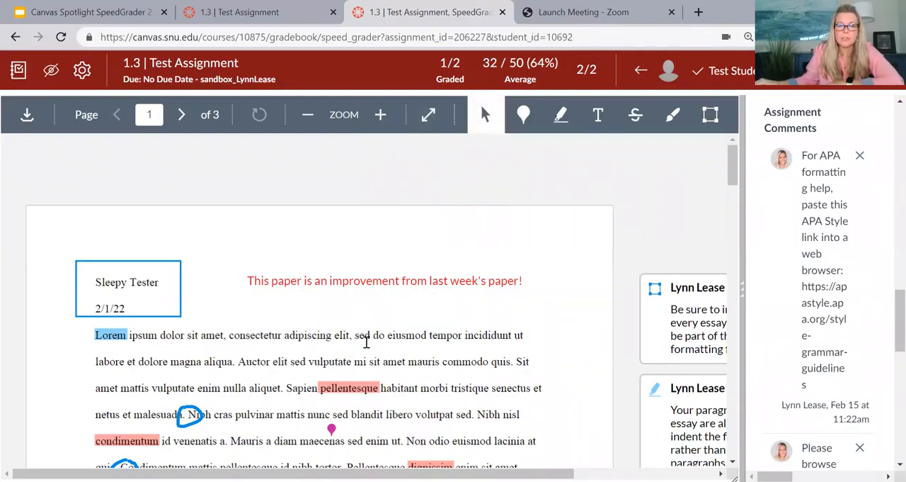
pyautogui.moveTo(350, 336); pyautogui.dragTo(525, 341)
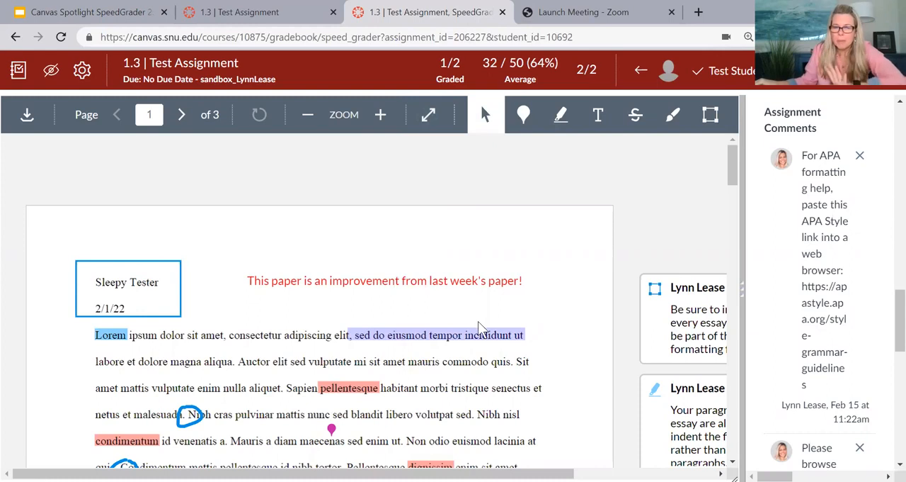
pyautogui.click(440, 314)
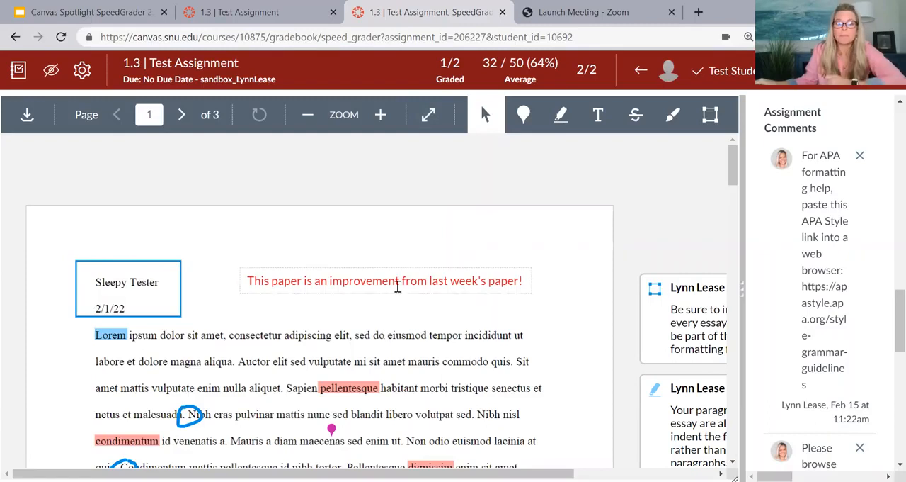
# Step: Place a magenta point annotation above "Nibh nisl" in the first paragraph with the comment "vague term ... can you explain for the reader?"
pyautogui.scroll(-1, 398, 287)
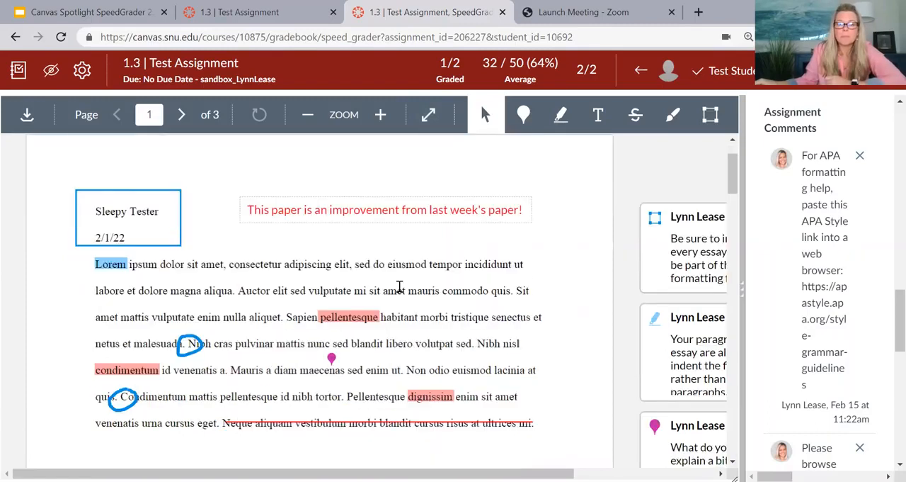
pyautogui.click(524, 117)
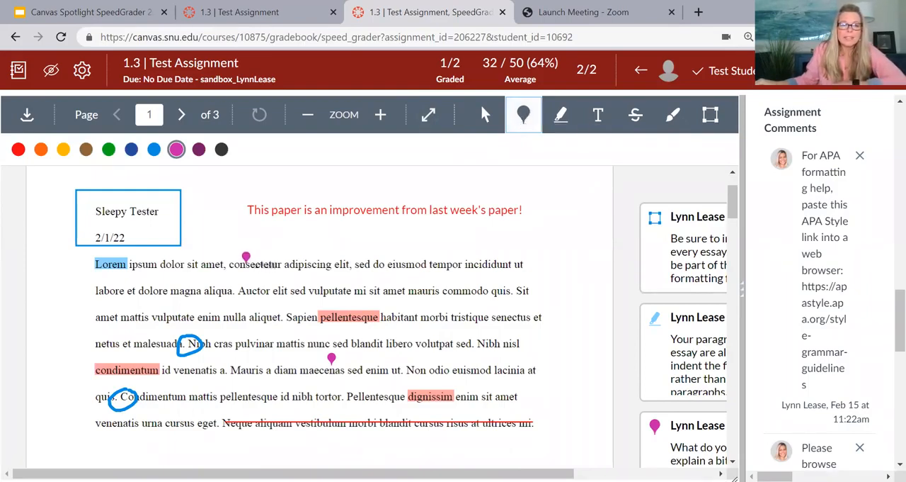
pyautogui.scroll(-1, 246, 259)
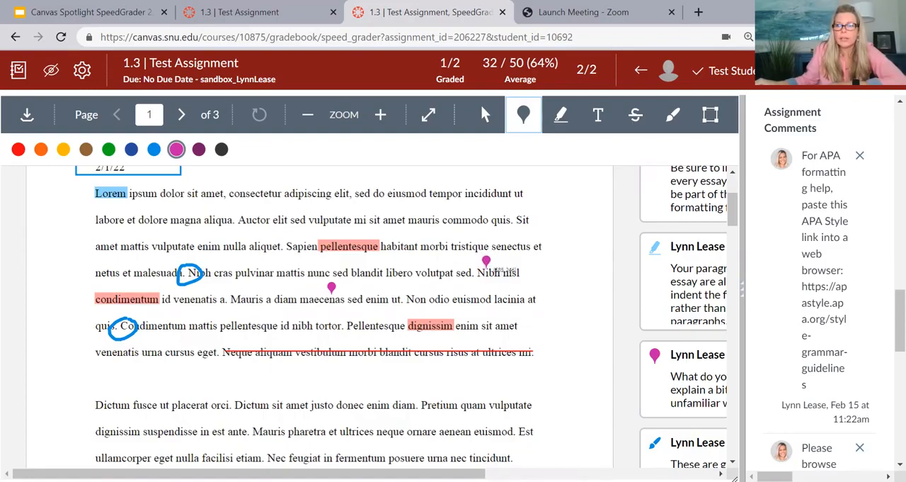
pyautogui.click(485, 262)
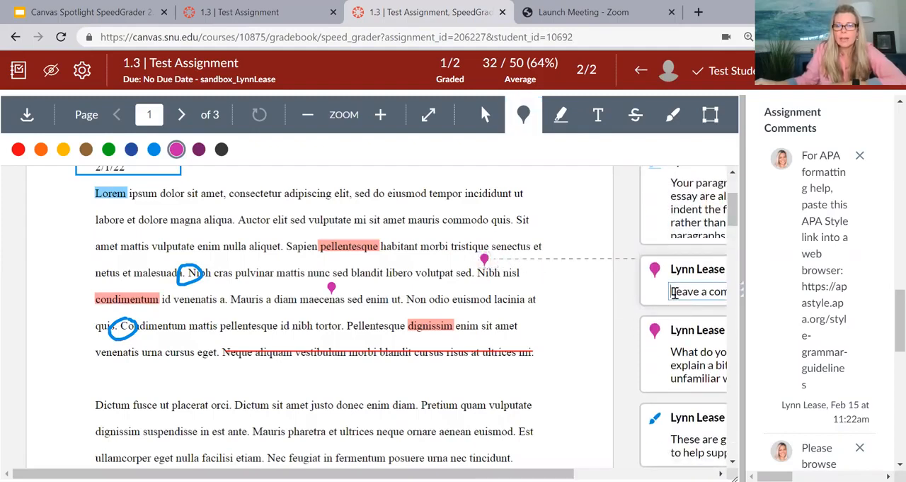
pyautogui.write('Vagu')
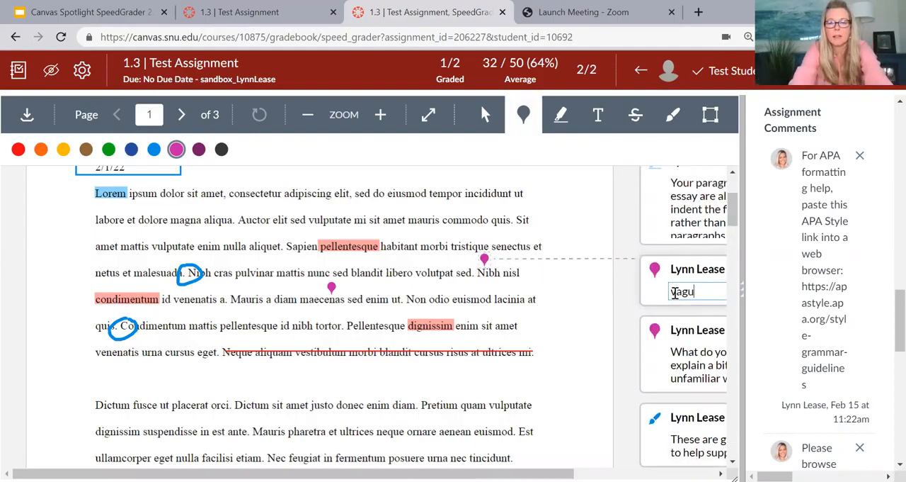
pyautogui.write('e term')
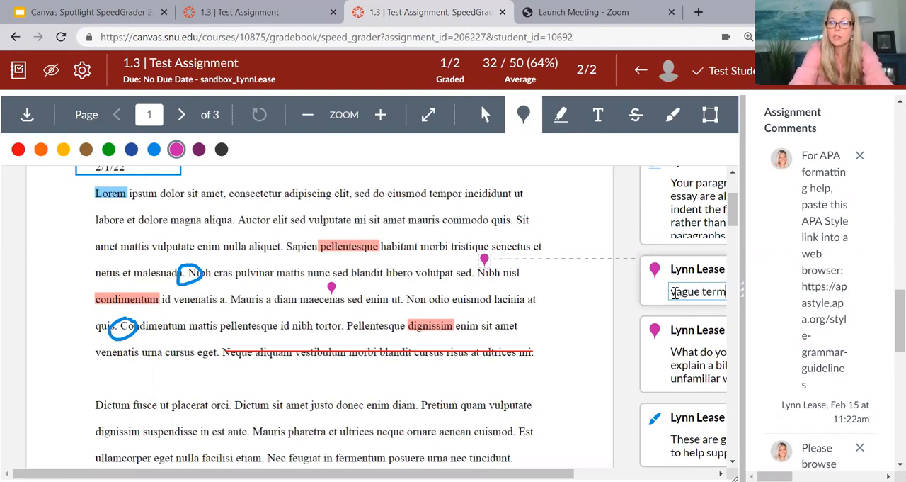
pyautogui.write(' ... can you ep')
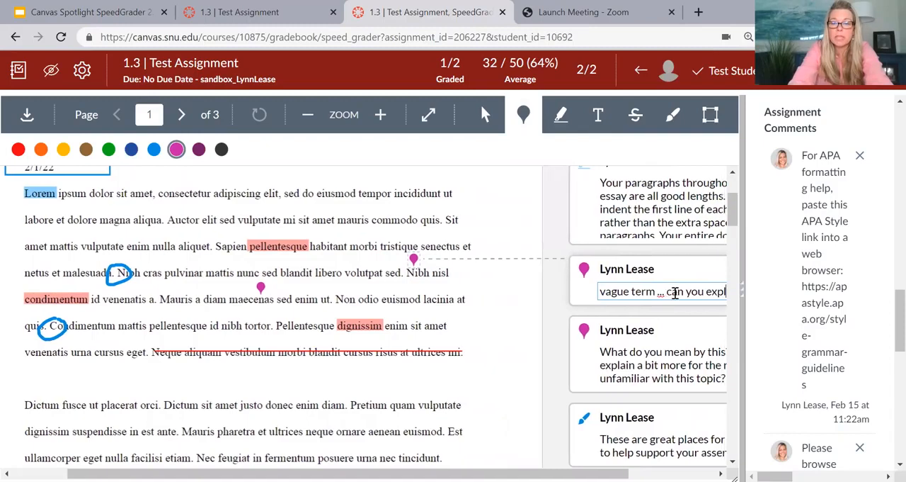
pyautogui.write('plain for')
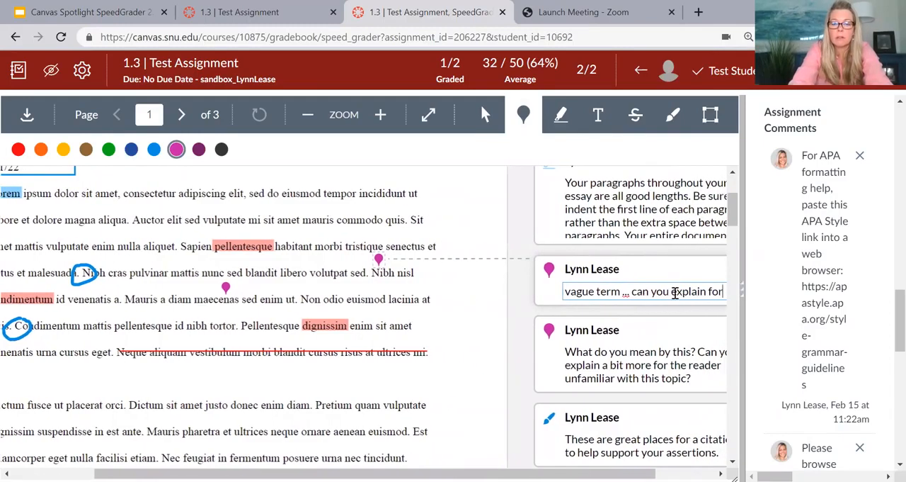
pyautogui.write(' the reader?')
pyautogui.press('Return')
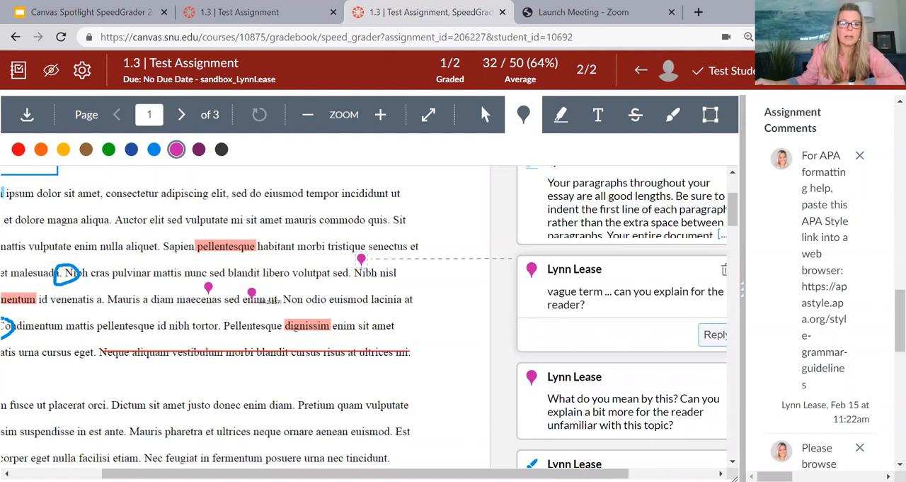
# Step: Place a magenta point annotation in the margin beside the line beginning "Porttitor leo", without a comment
pyautogui.scroll(-3, 251, 292)
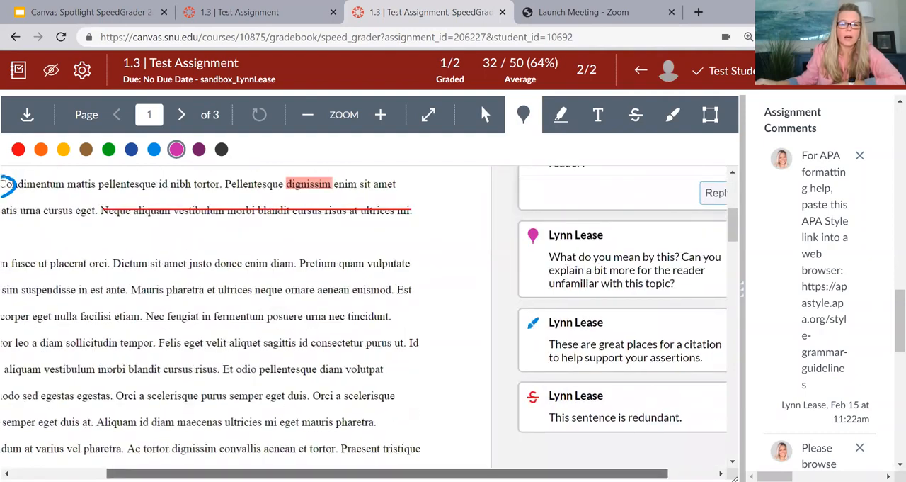
pyautogui.hscroll(-3, 71, 333)
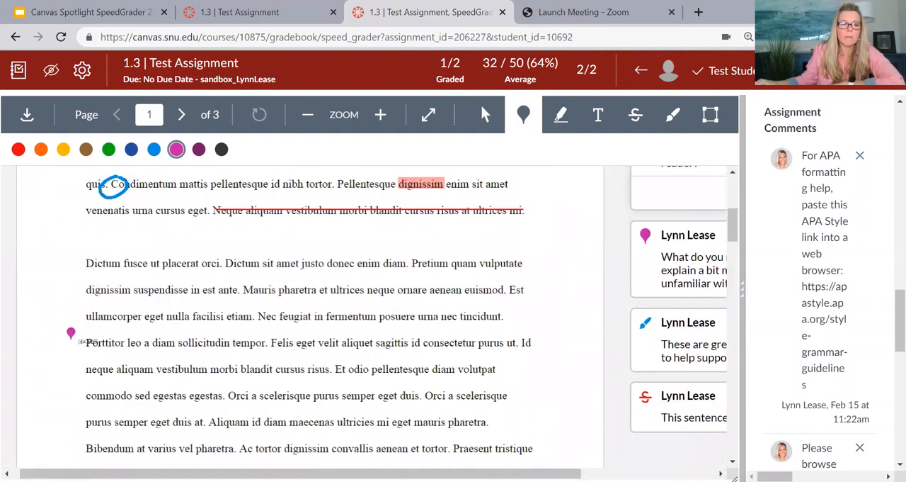
pyautogui.click(71, 333)
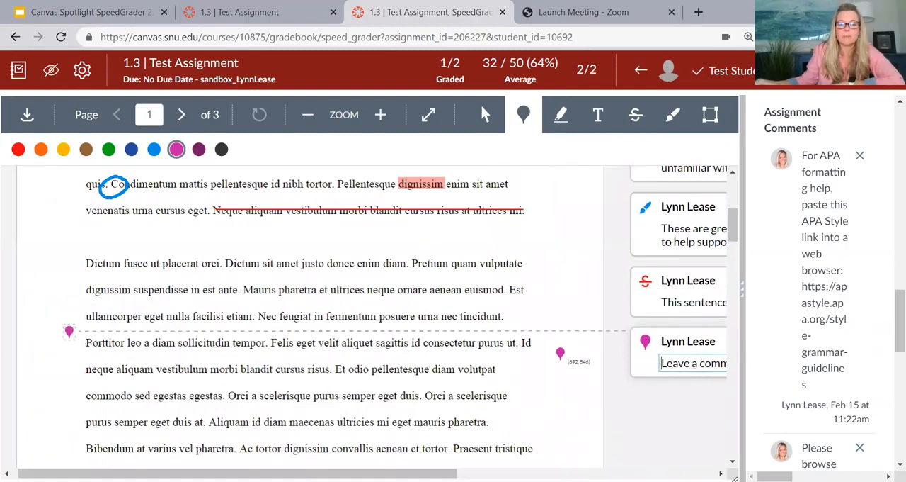
# Step: Highlight the words "consectetur", "mauris" and "mi" in red in the first two lines of the opening paragraph
pyautogui.click(560, 121)
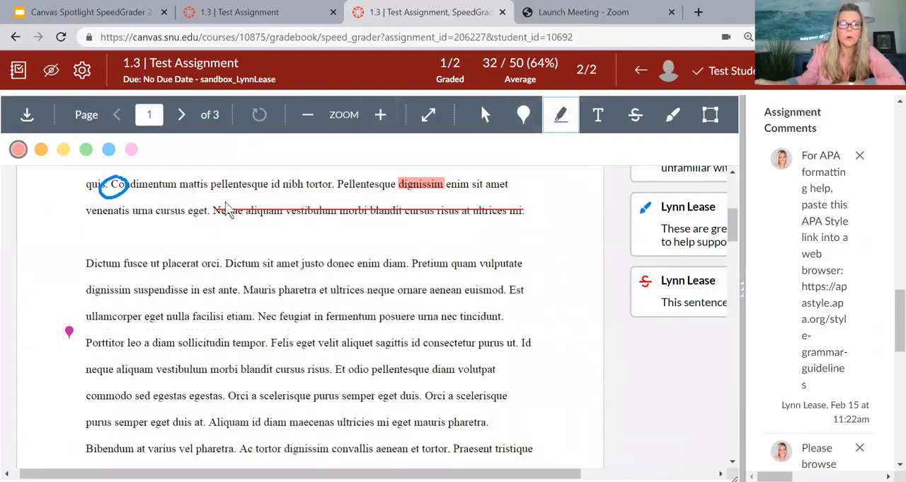
pyautogui.scroll(3, 213, 204)
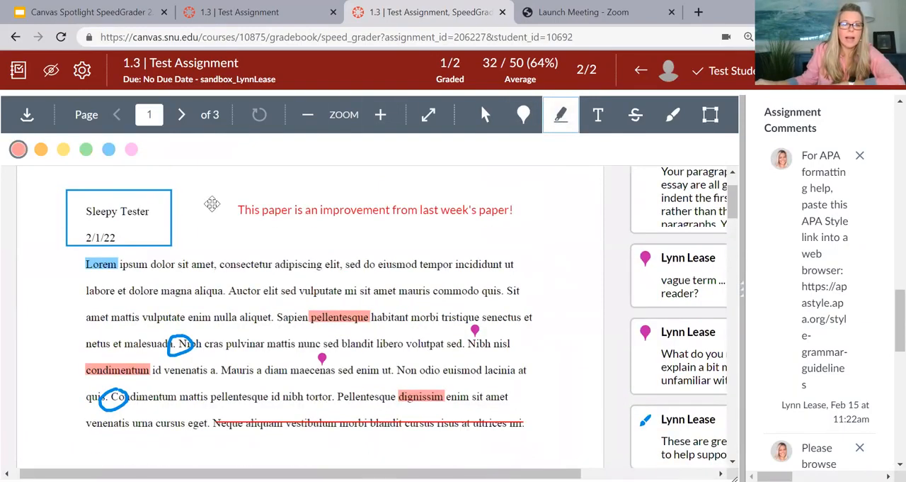
pyautogui.click(18, 149)
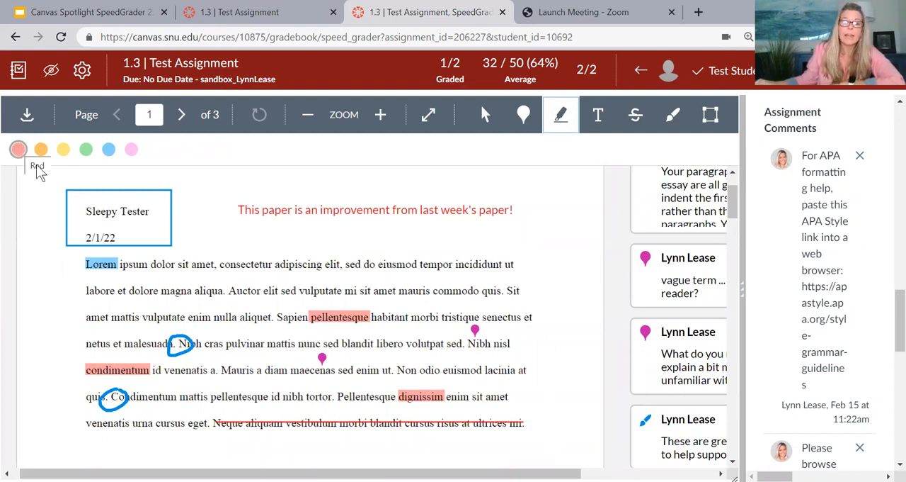
pyautogui.click(20, 150)
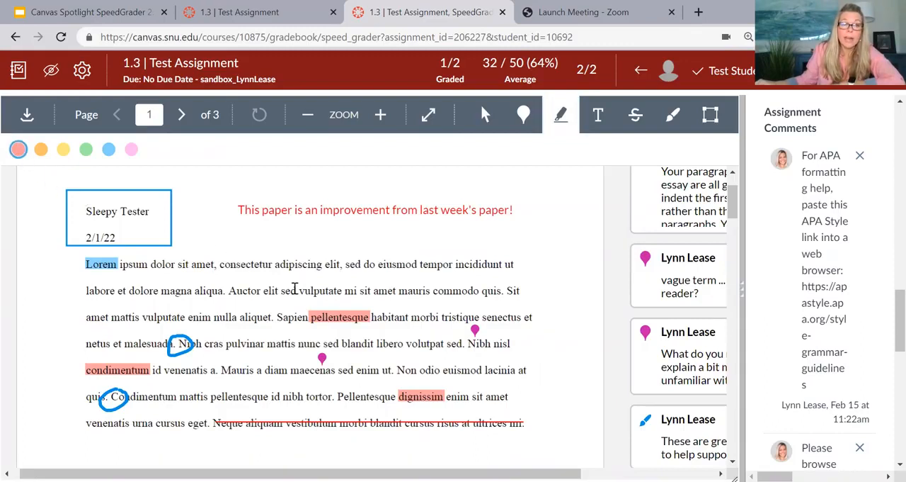
pyautogui.doubleClick(235, 259)
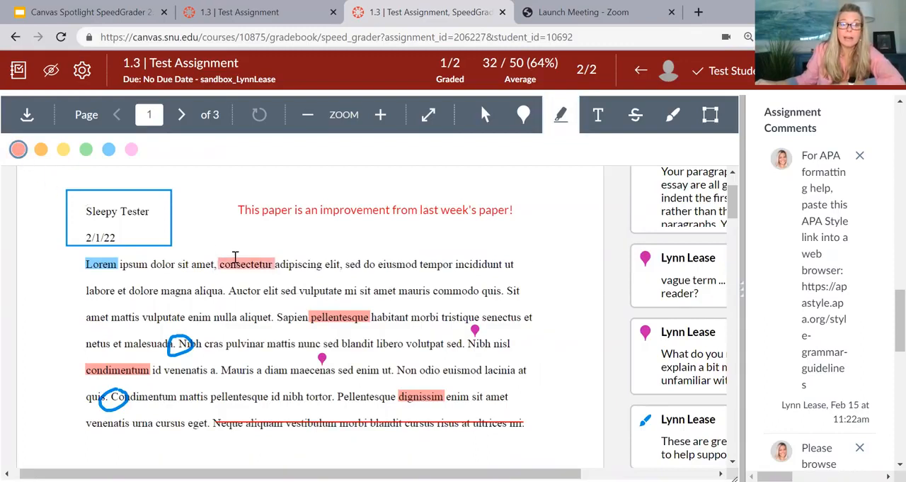
pyautogui.doubleClick(415, 291)
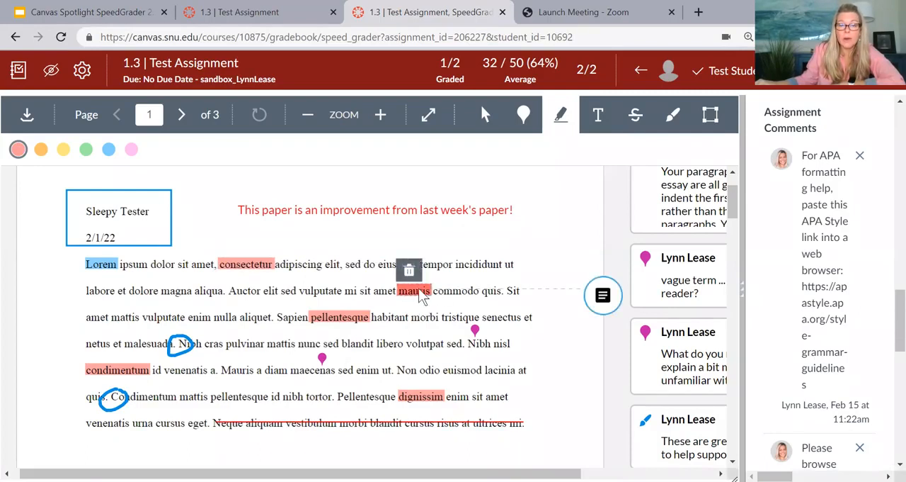
pyautogui.moveTo(345, 291); pyautogui.dragTo(361, 291)
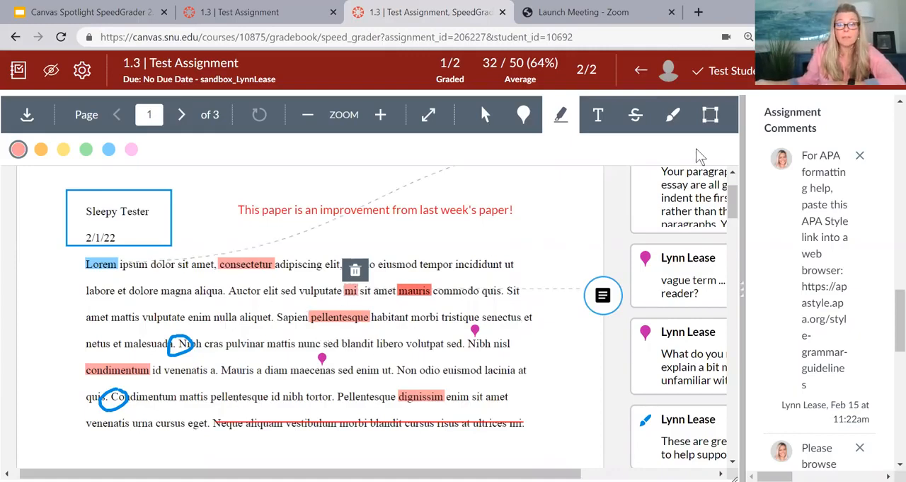
# Step: Draw a wavy blue freehand line across the page in the gap between the first and second paragraphs
pyautogui.click(673, 115)
pyautogui.scroll(-1, 113, 354)
pyautogui.moveTo(87, 378)
pyautogui.mouseDown()
pyautogui.moveTo(365, 368)
pyautogui.moveTo(542, 380)
pyautogui.mouseUp()
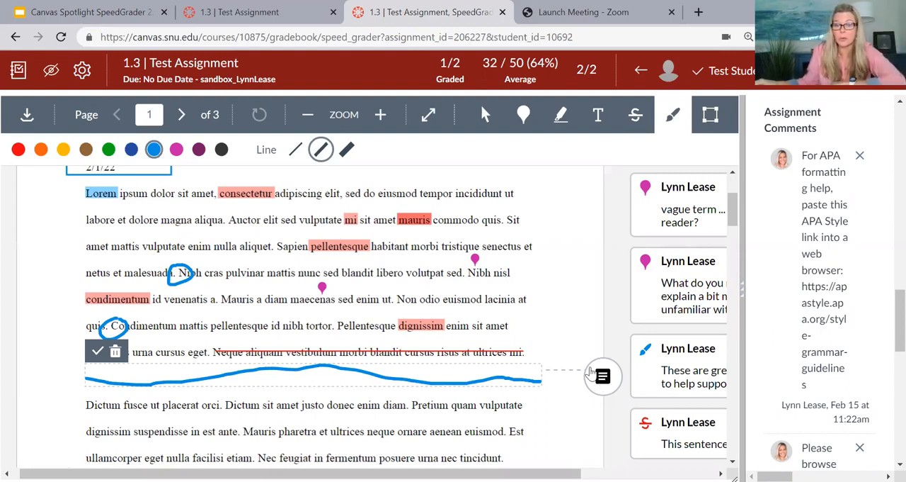
pyautogui.click(673, 119)
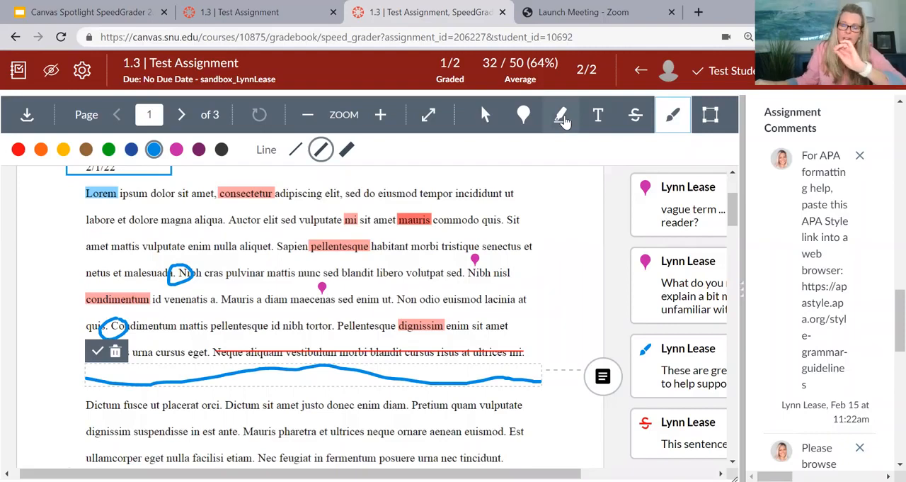
# Step: Highlight "putate enim nulla aliquet. Sap" in blue in the third line and attach the comment "This is incorrect."
pyautogui.click(561, 120)
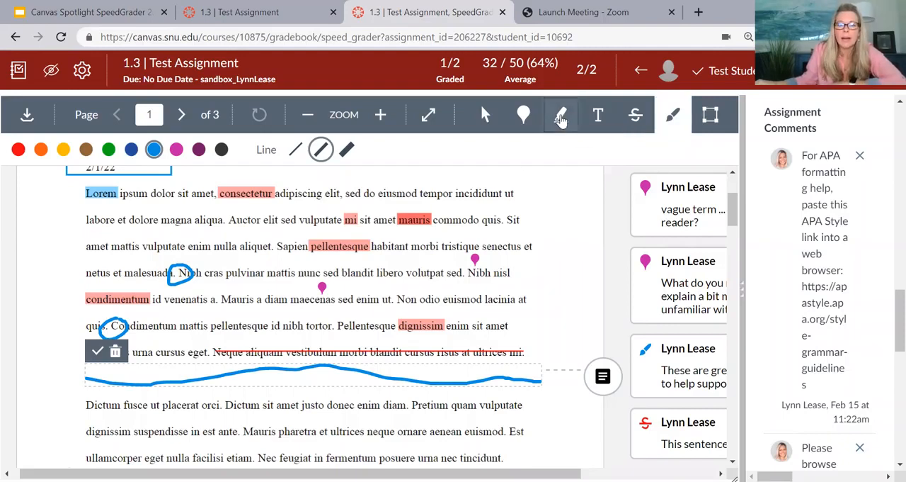
pyautogui.click(561, 121)
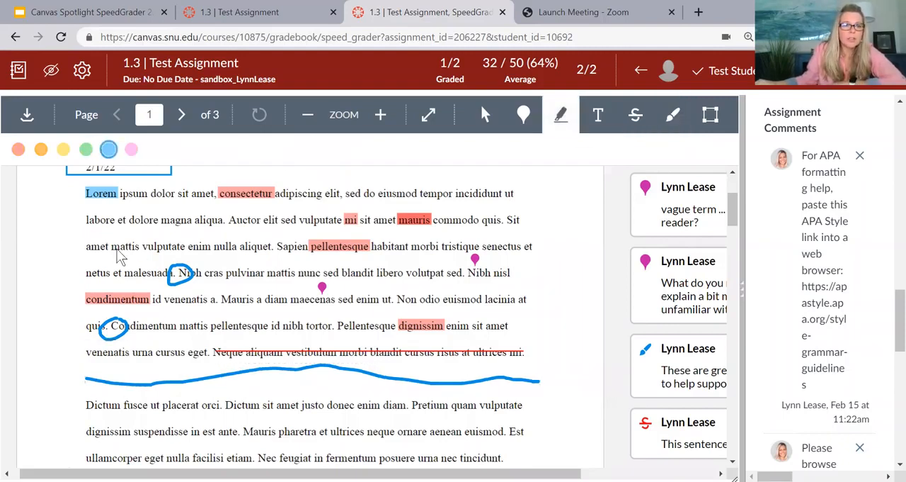
pyautogui.moveTo(155, 246); pyautogui.dragTo(296, 241)
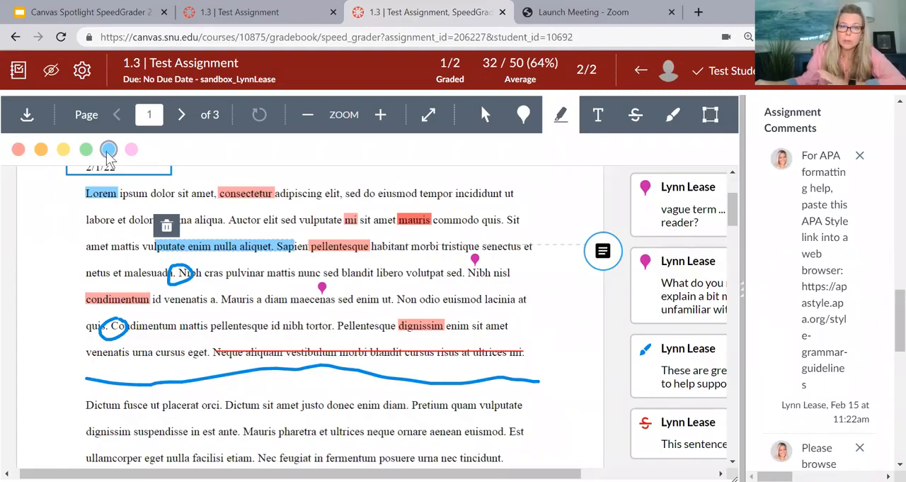
pyautogui.click(604, 249)
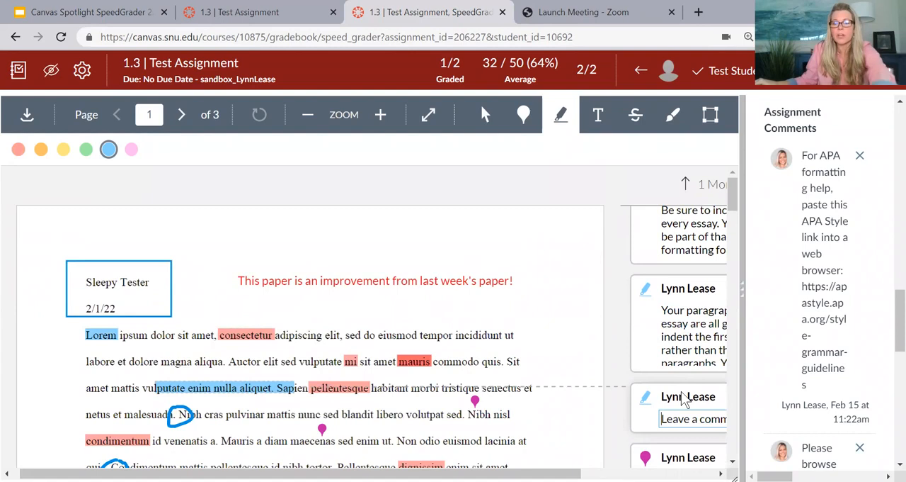
pyautogui.write('This is')
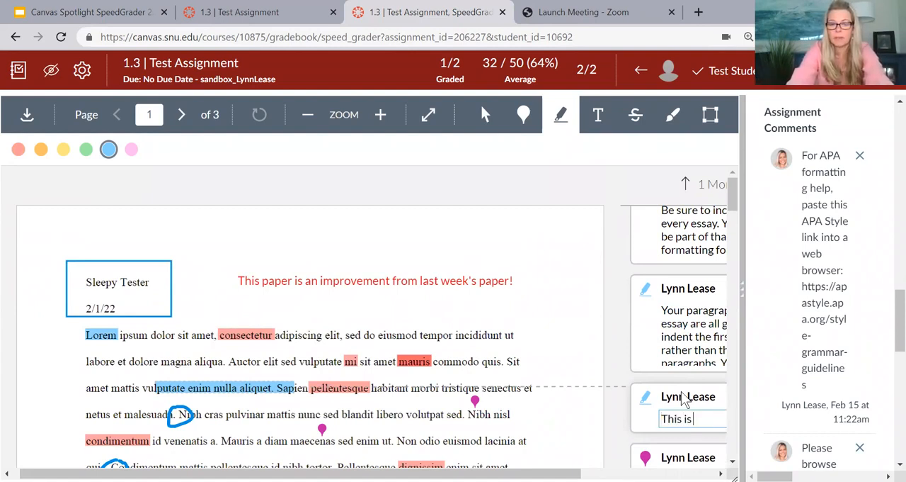
pyautogui.write(' incorrect.')
pyautogui.press('Return')
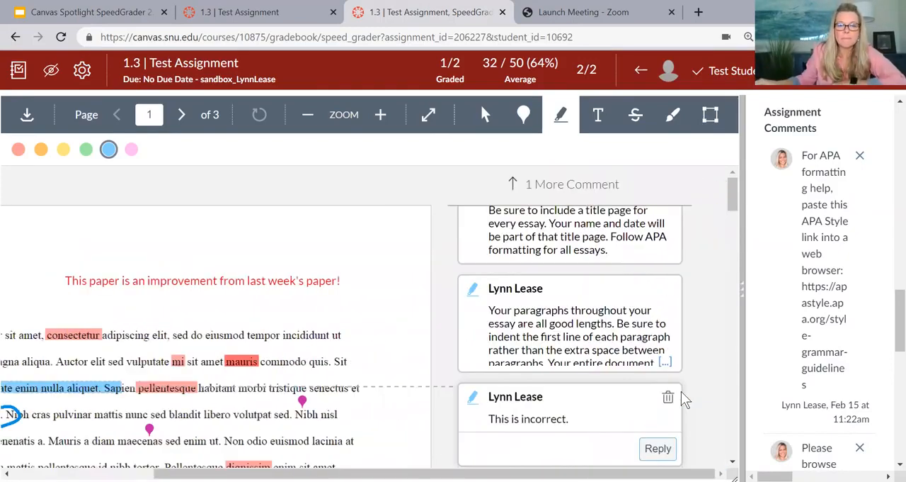
# Step: Move the red text "This paper is an improvement from last week's paper!" above the boxed student heading, then back beside it
pyautogui.hscroll(-3, 682, 392)
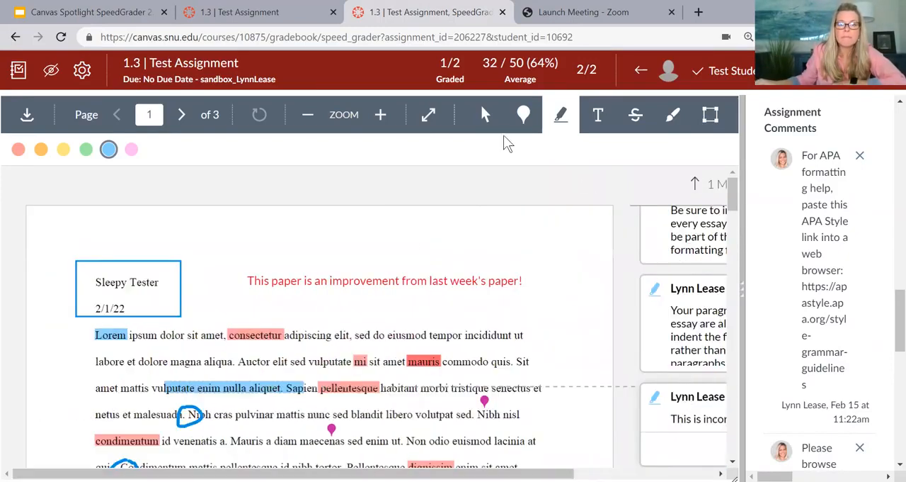
pyautogui.click(597, 119)
pyautogui.click(384, 268)
pyautogui.click(370, 280)
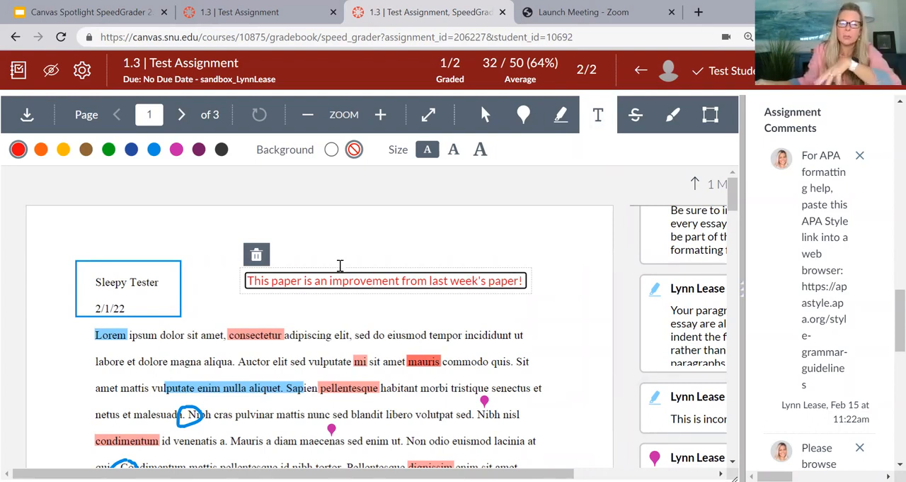
pyautogui.click(300, 245)
pyautogui.moveTo(297, 267); pyautogui.dragTo(109, 219)
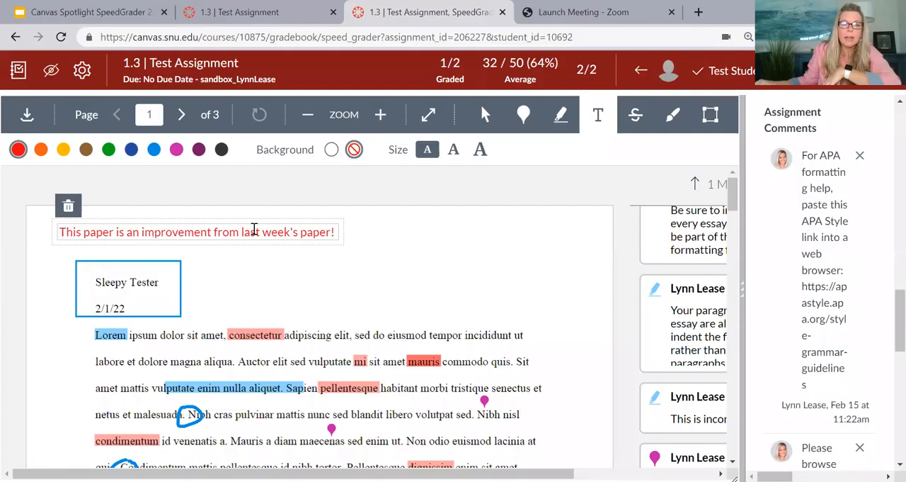
pyautogui.moveTo(254, 230); pyautogui.dragTo(482, 282)
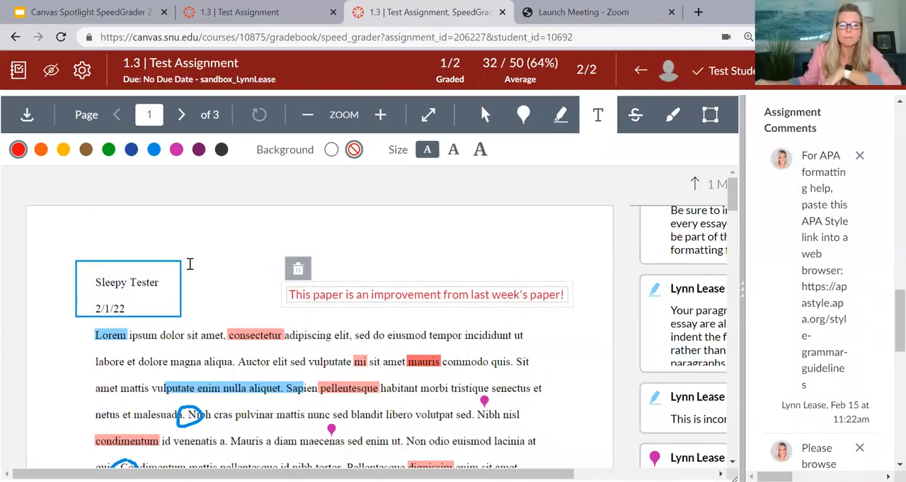
# Step: Strike through the text from "Nec feugiat in fermentum" to "sollicitudin tempor" in red in the second paragraph
pyautogui.click(635, 115)
pyautogui.scroll(-4, 418, 233)
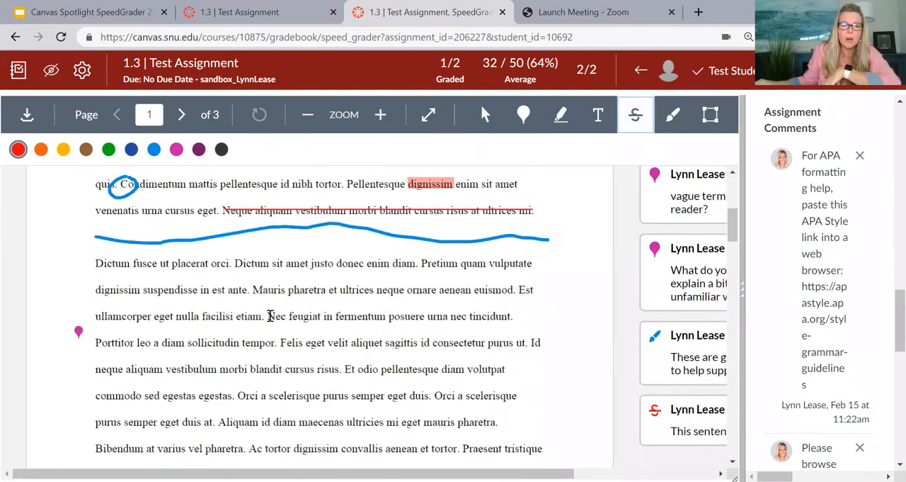
pyautogui.moveTo(277, 327); pyautogui.dragTo(279, 342)
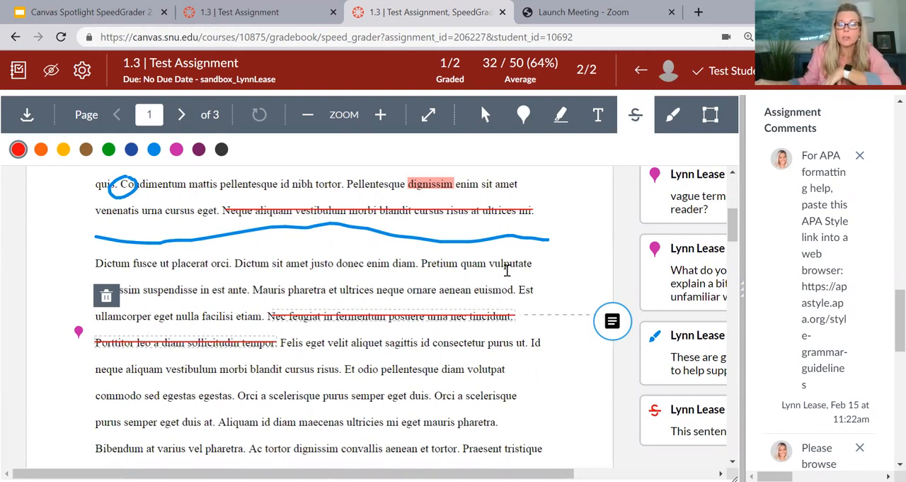
# Step: Draw blue freehand circles around the sentence breaks at "etiam. Nec" and "pharetra. Ac" below the wavy line
pyautogui.click(675, 122)
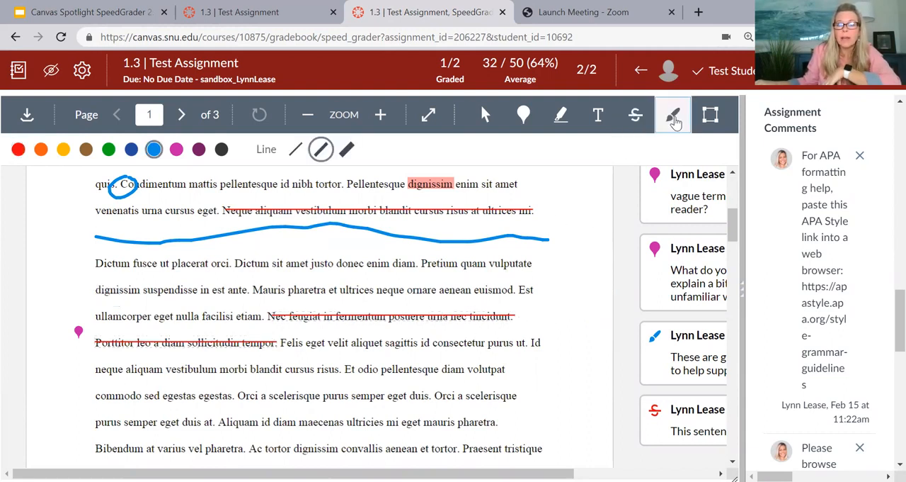
pyautogui.scroll(2, 374, 258)
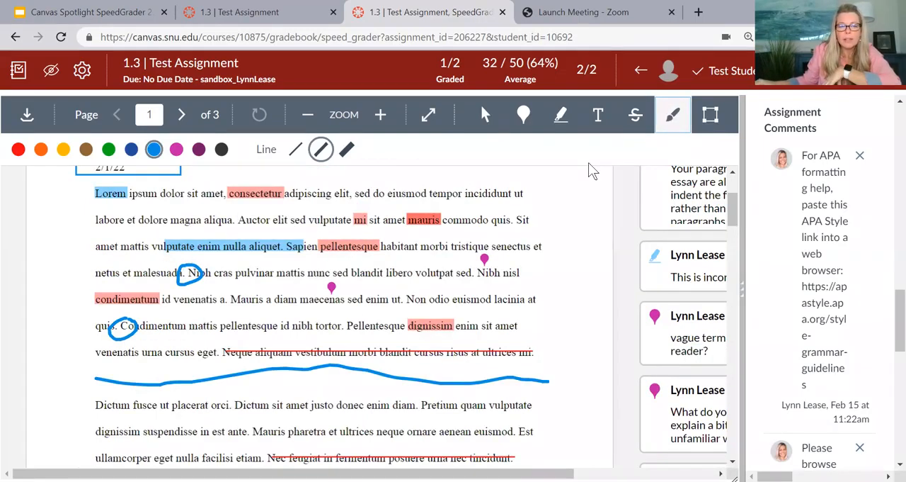
pyautogui.scroll(-4, 355, 244)
pyautogui.scroll(1, 355, 243)
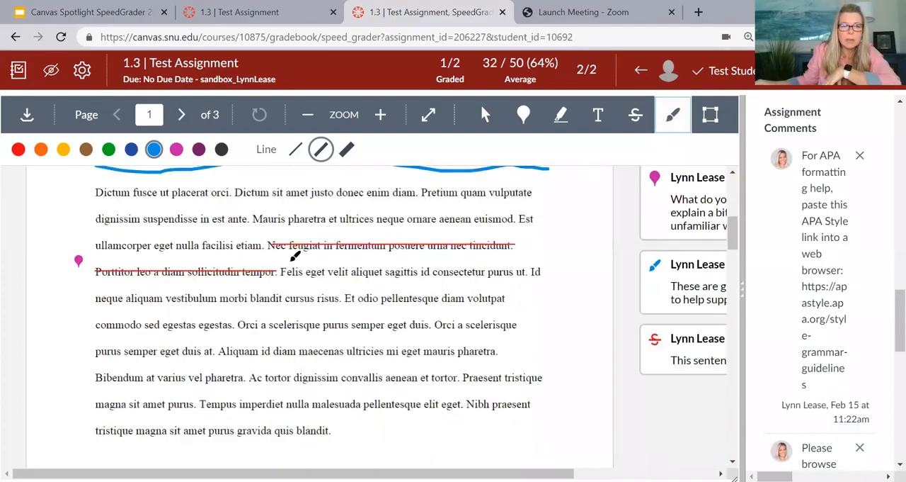
pyautogui.moveTo(266, 229)
pyautogui.mouseDown()
pyautogui.moveTo(249, 244)
pyautogui.moveTo(286, 240)
pyautogui.moveTo(256, 230)
pyautogui.mouseUp()
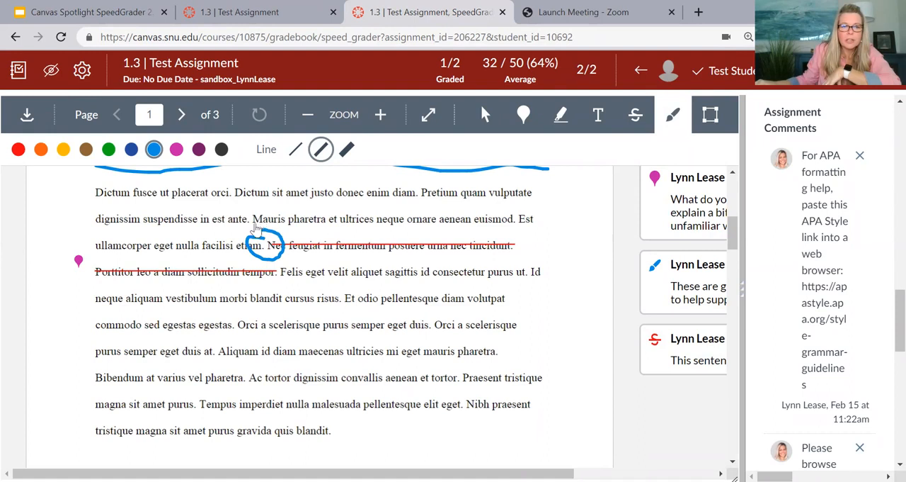
pyautogui.moveTo(246, 370)
pyautogui.mouseDown()
pyautogui.moveTo(273, 390)
pyautogui.moveTo(244, 368)
pyautogui.mouseUp()
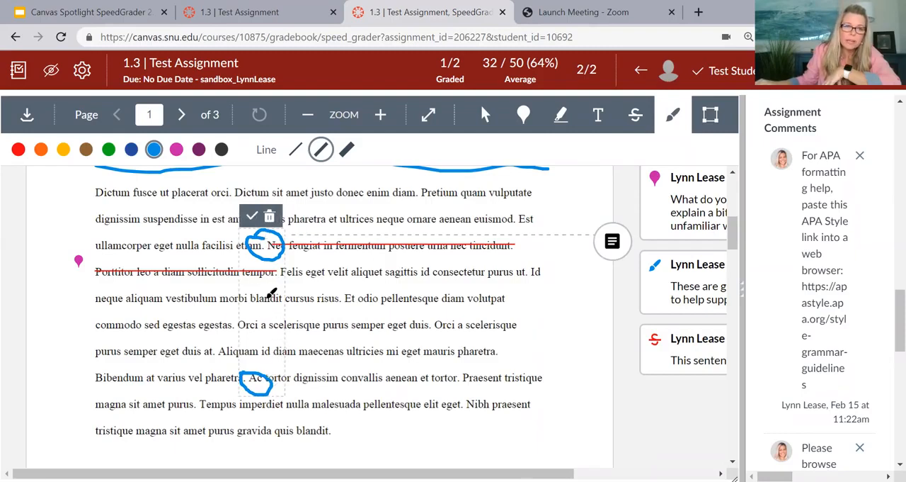
# Step: Attach the comment "Citations needed here." to the two new freehand circles
pyautogui.click(609, 244)
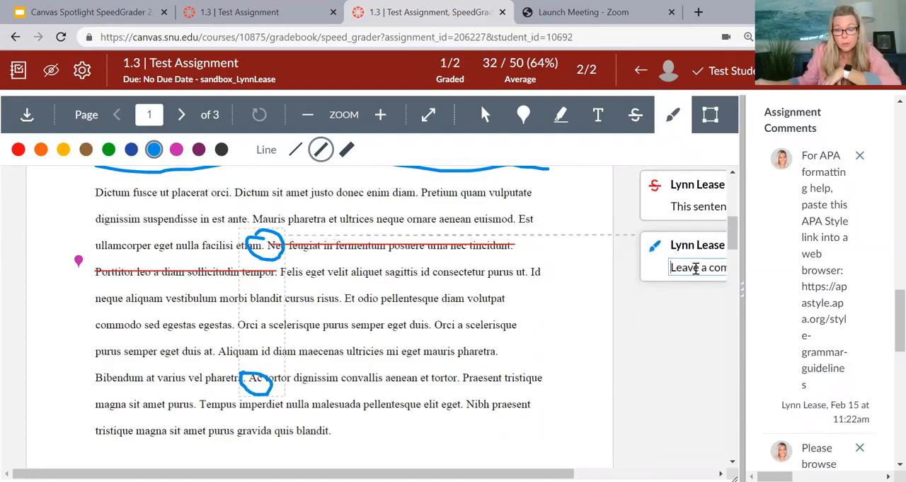
pyautogui.write('Cit')
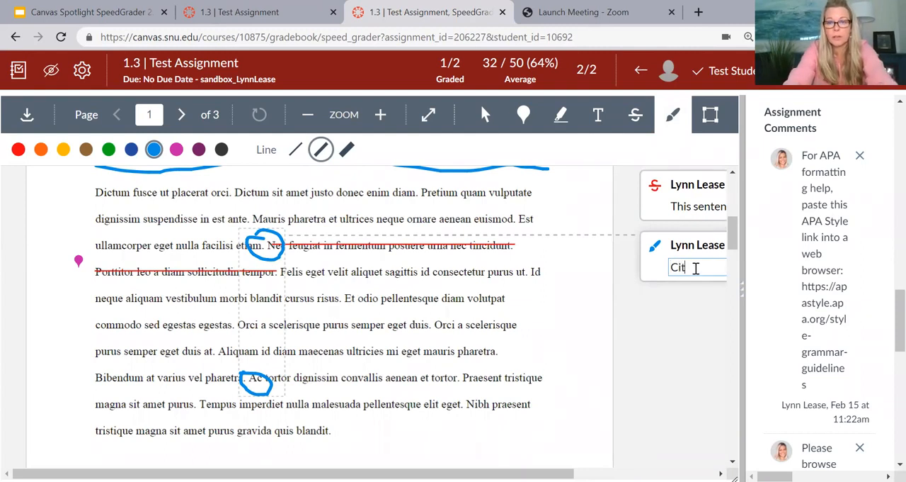
pyautogui.write('ations needed here.')
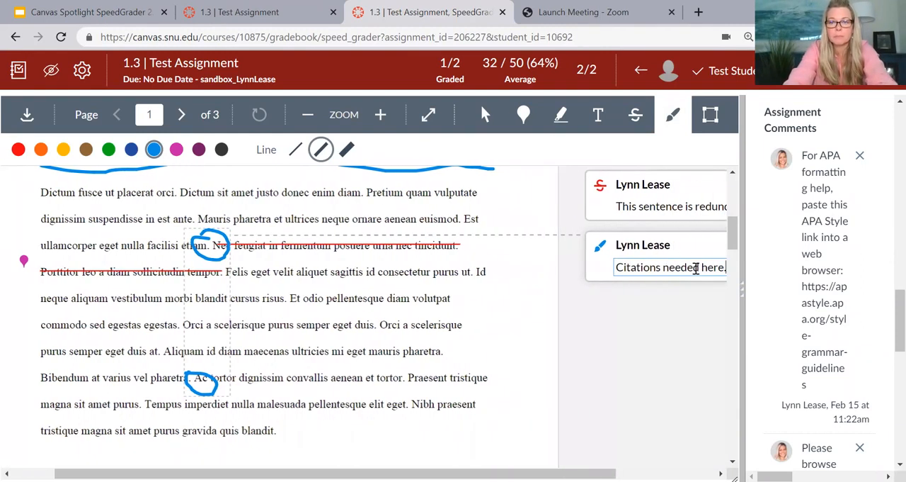
pyautogui.press('Return')
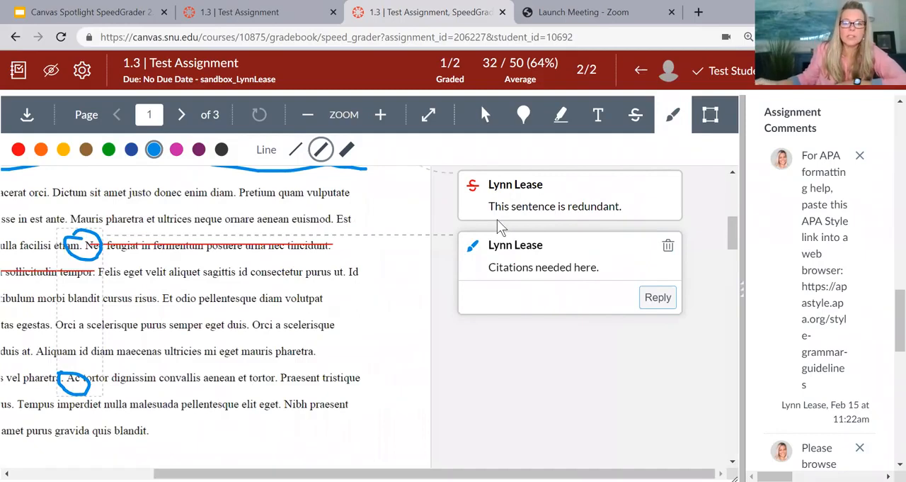
pyautogui.click(519, 260)
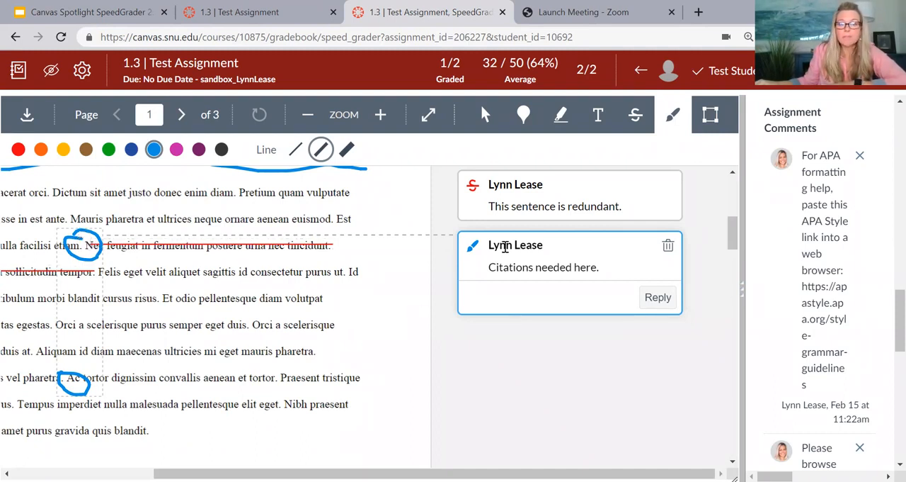
# Step: Draw a second blue rectangle around the student name and date heading at the start of page 1
pyautogui.click(710, 117)
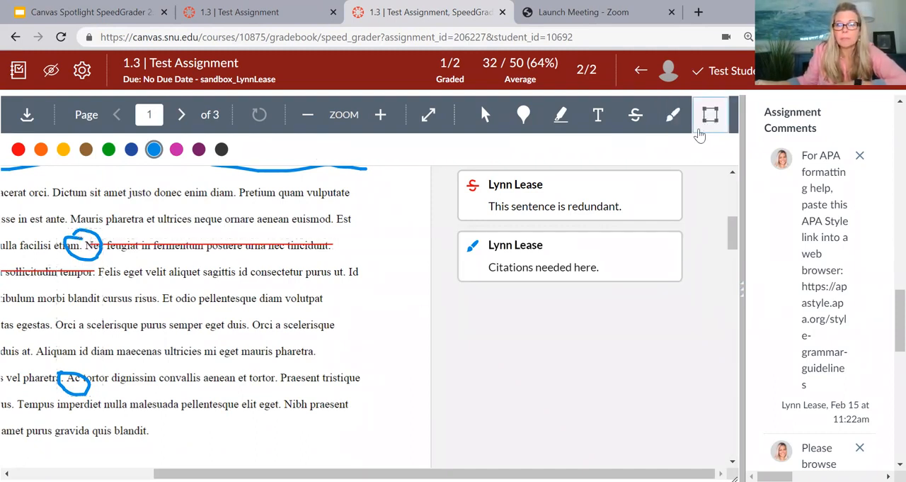
pyautogui.hscroll(-5, 276, 382)
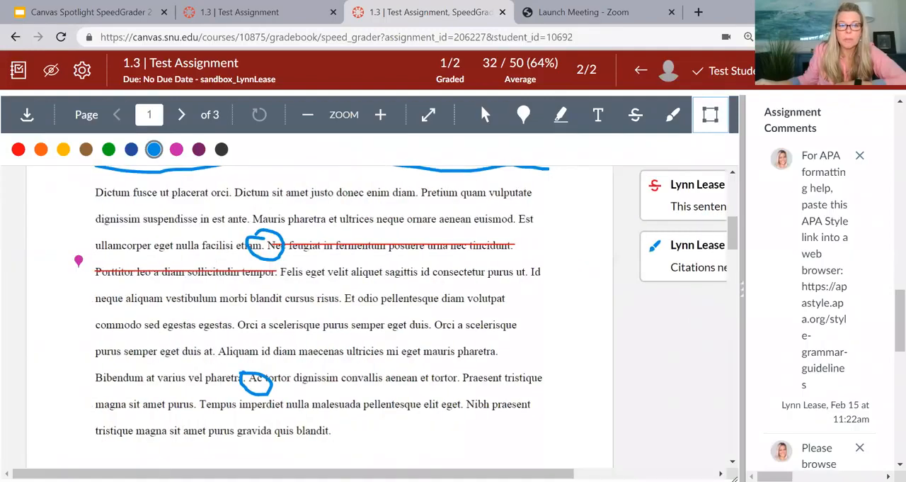
pyautogui.scroll(3, 276, 383)
pyautogui.scroll(-3, 276, 354)
pyautogui.scroll(5, 277, 373)
pyautogui.scroll(1, 278, 370)
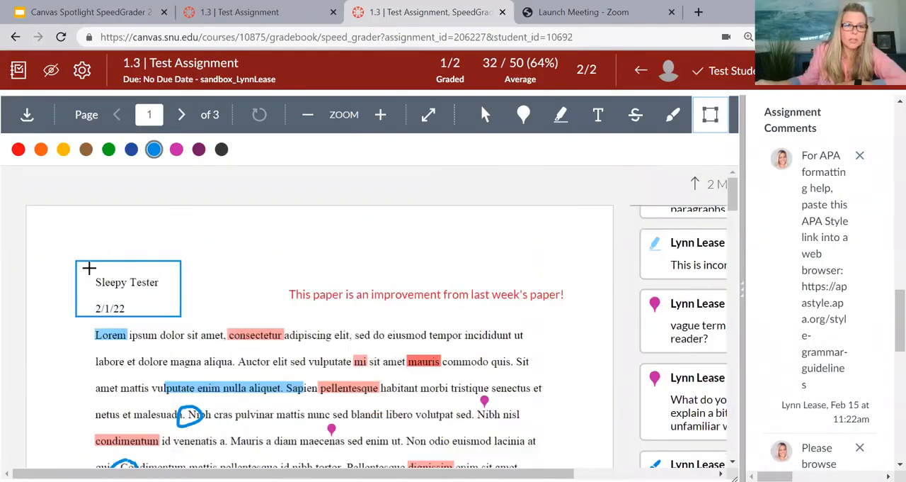
pyautogui.moveTo(85, 268); pyautogui.dragTo(171, 323)
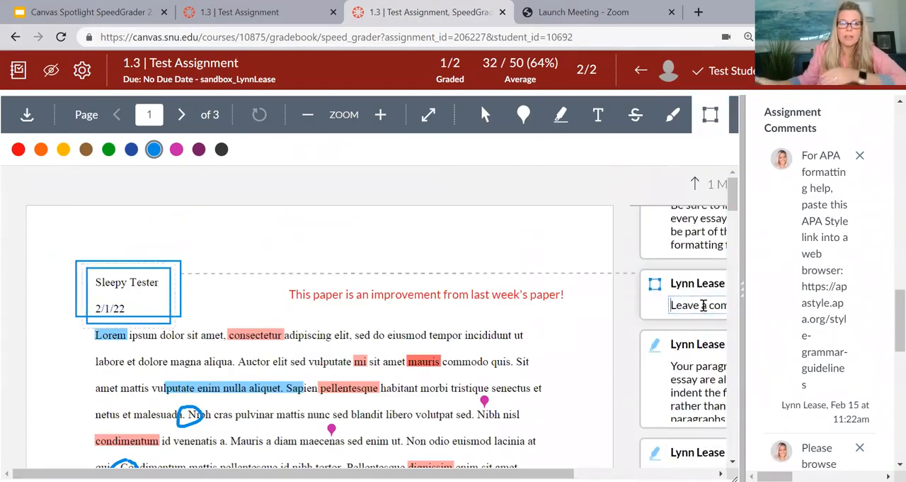
# Step: Attach the comment "Move to Title Page" to the new rectangle around the student heading
pyautogui.click(703, 304)
pyautogui.write('Move to T')
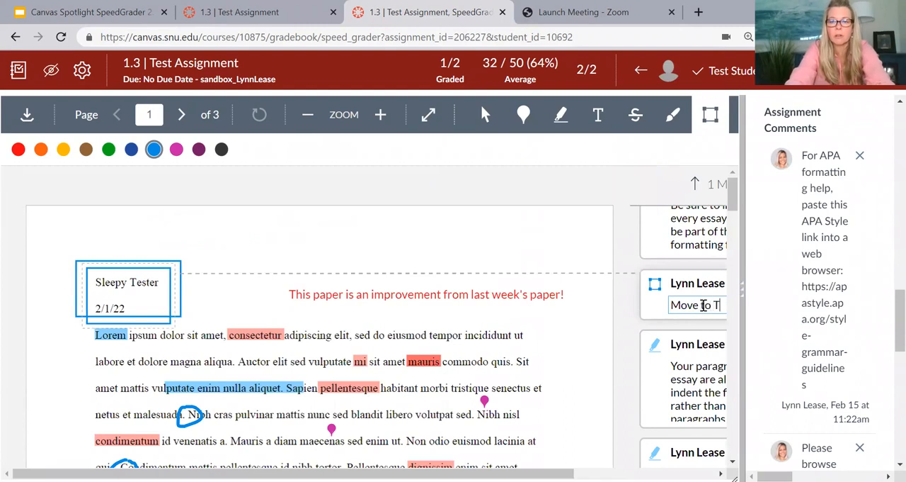
pyautogui.write('itle Page')
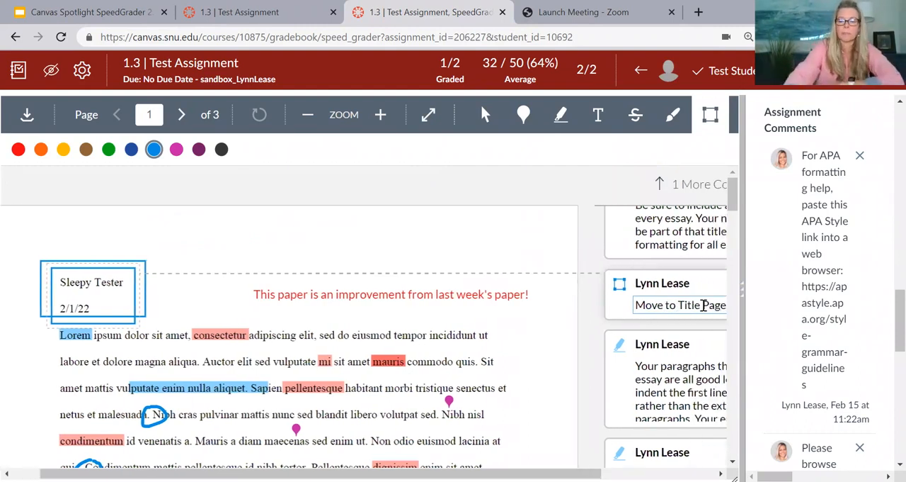
pyautogui.press('Return')
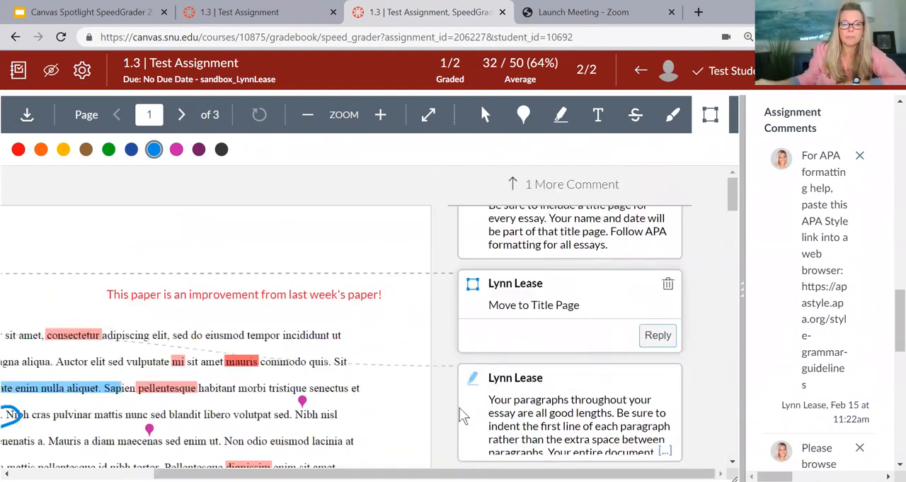
# Step: Widen the grading pane to about half the window and review the rubric ratings and assignment comments
pyautogui.hscroll(-2, 460, 409)
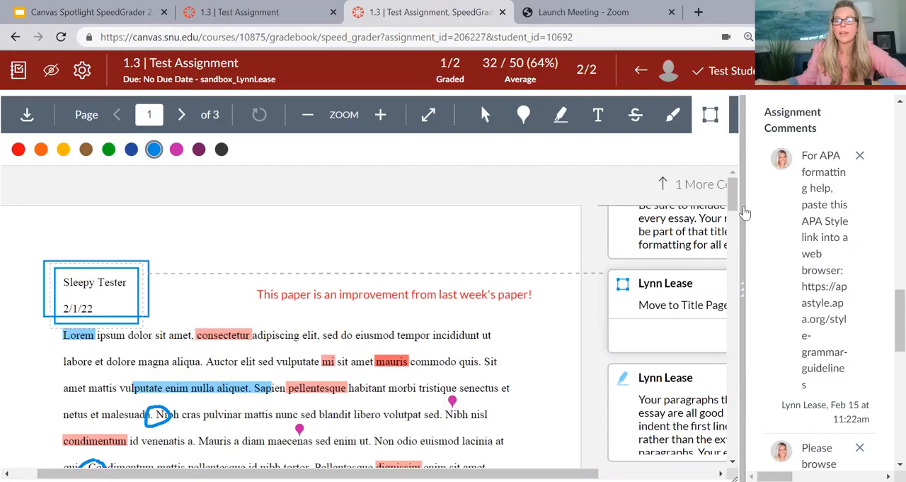
pyautogui.moveTo(745, 212); pyautogui.dragTo(435, 238)
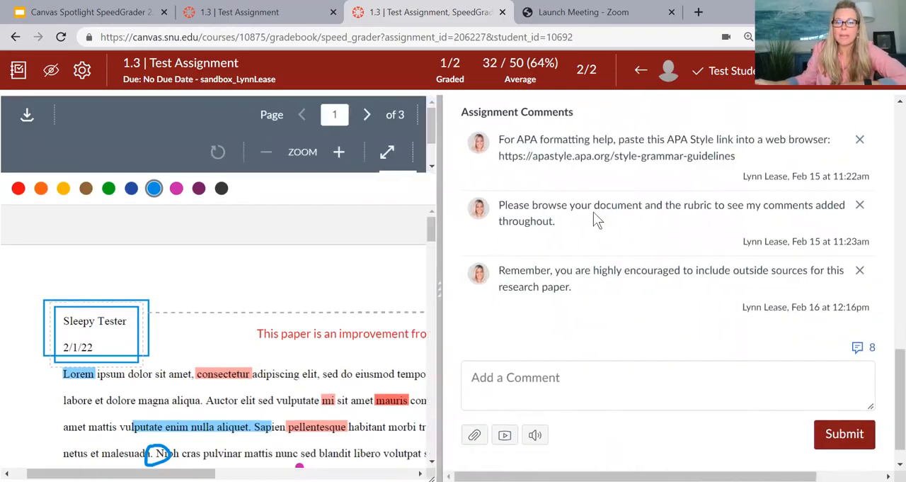
pyautogui.scroll(-10, 595, 219)
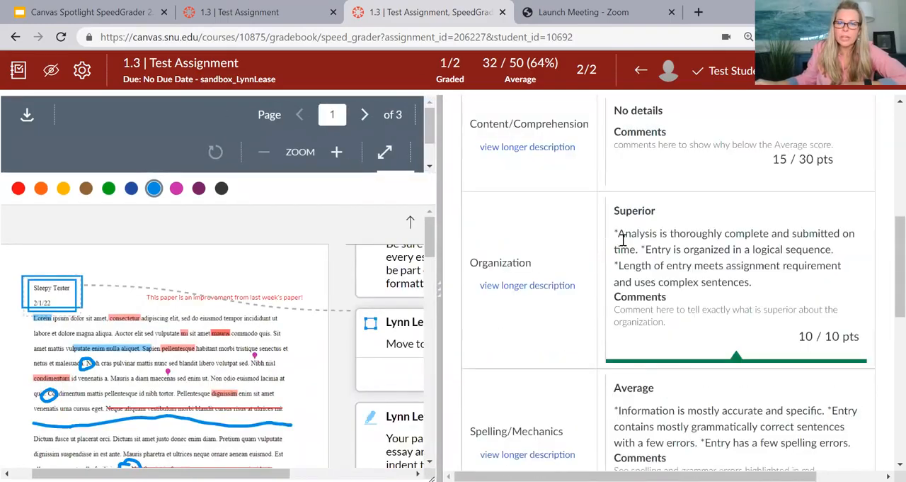
pyautogui.scroll(-5, 622, 241)
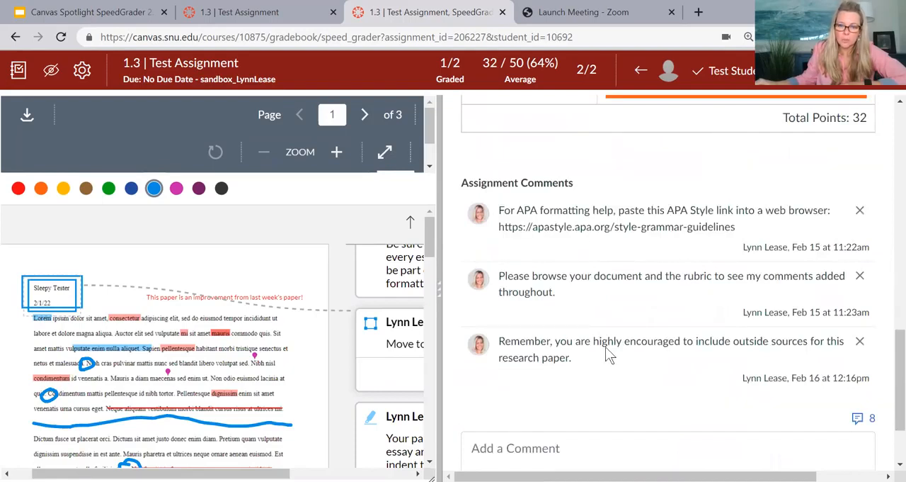
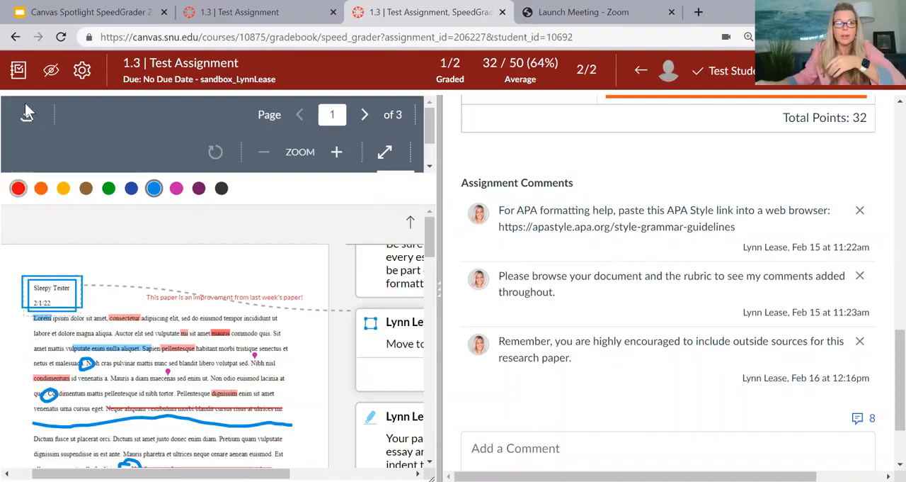
# Step: Post the assignment grades to graded students only, and dismiss the confirmation notice
pyautogui.click(51, 73)
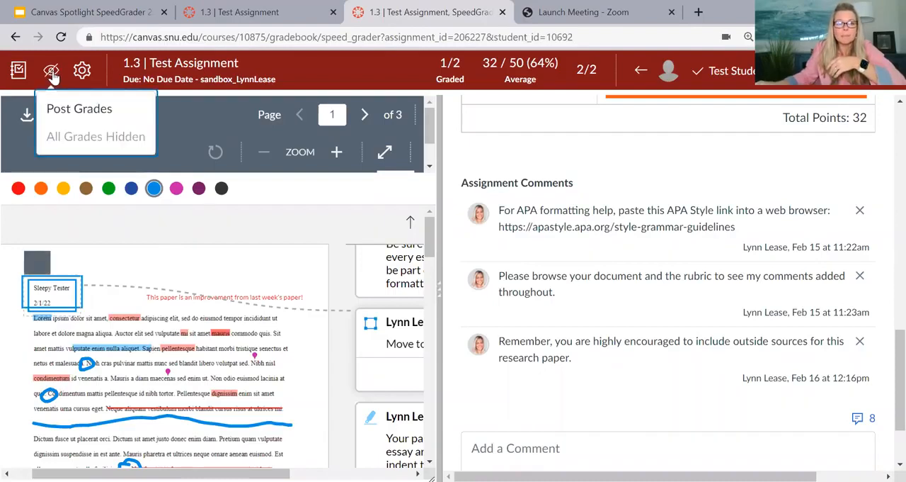
pyautogui.click(80, 110)
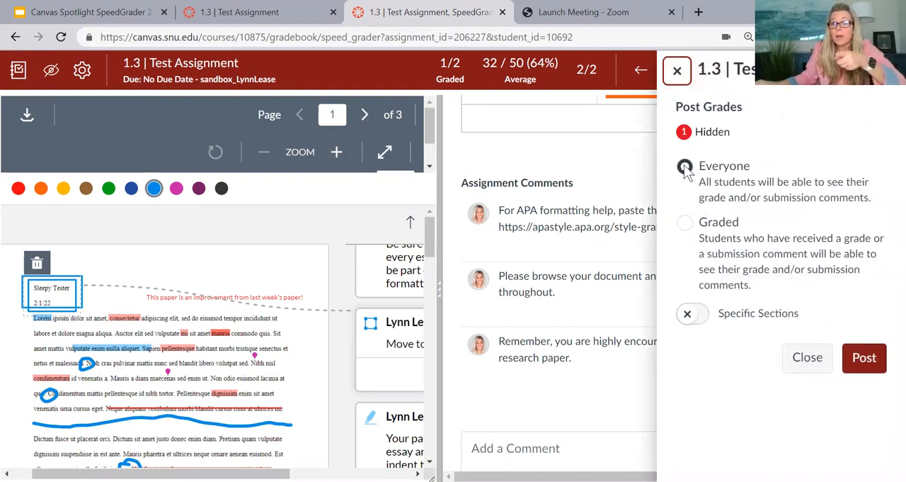
pyautogui.click(688, 224)
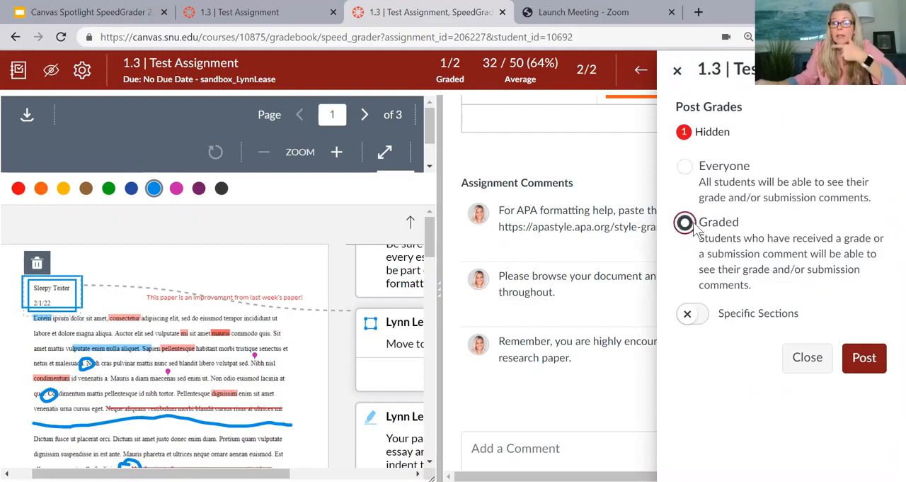
pyautogui.click(864, 358)
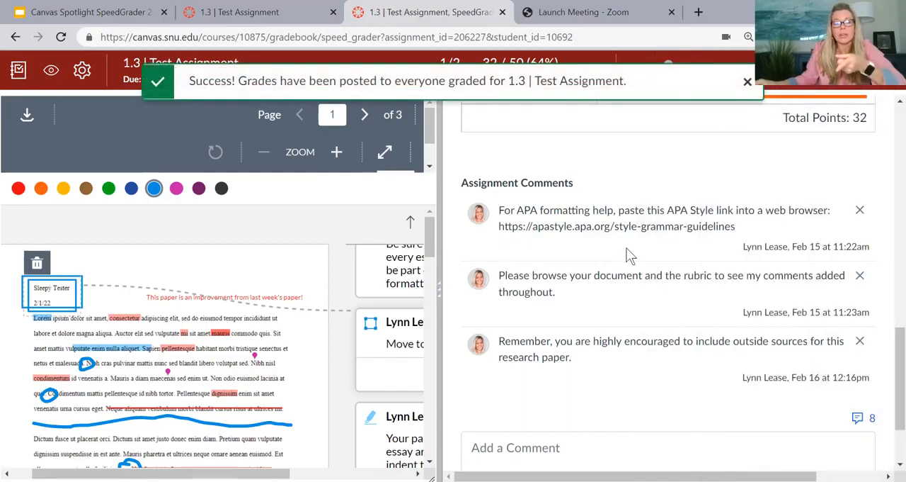
pyautogui.click(748, 83)
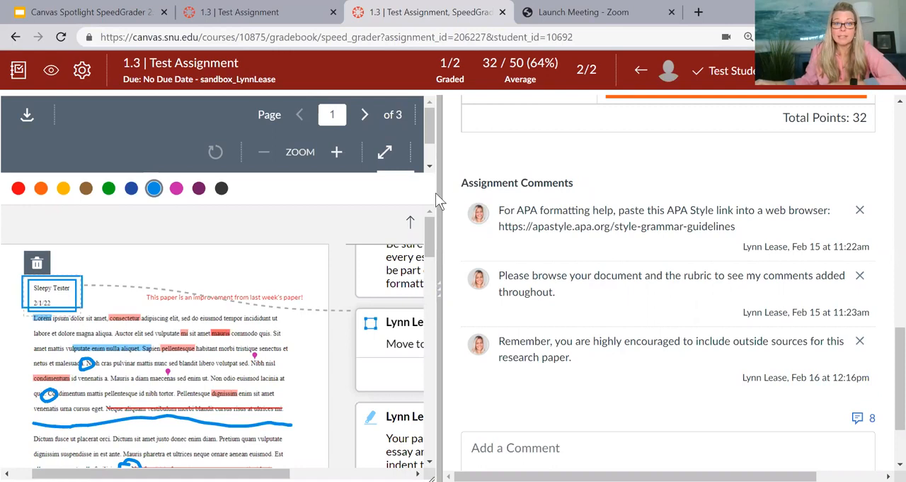
# Step: Resize the grading pane to slightly under half the window and review the student's assignment comments and comment entry area
pyautogui.moveTo(440, 202); pyautogui.dragTo(629, 205)
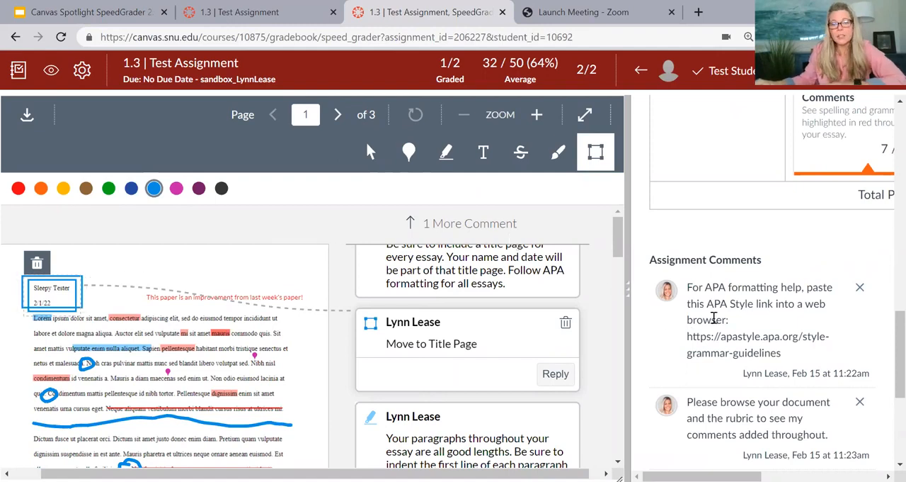
pyautogui.scroll(-4, 714, 318)
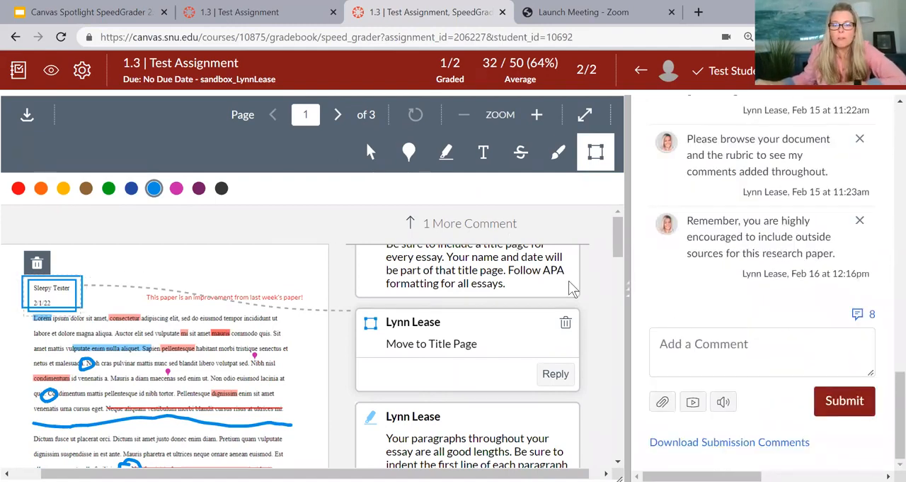
pyautogui.moveTo(628, 278); pyautogui.dragTo(478, 268)
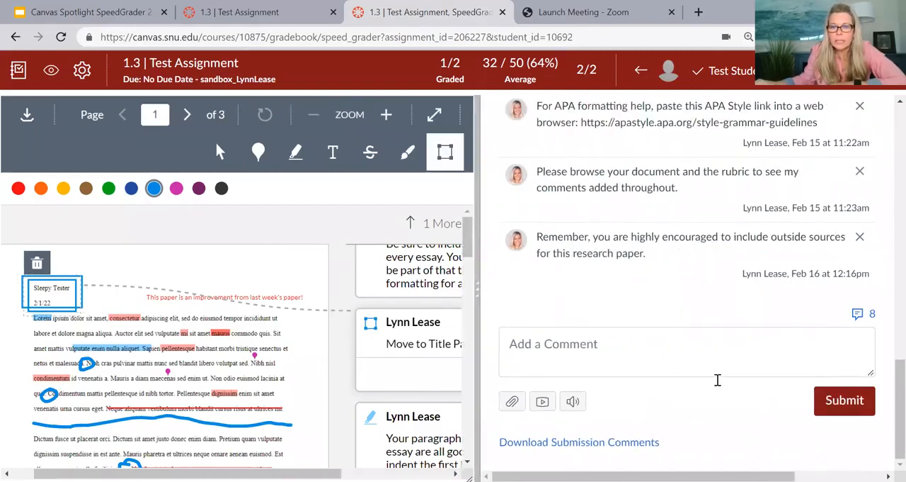
pyautogui.scroll(15, 650, 354)
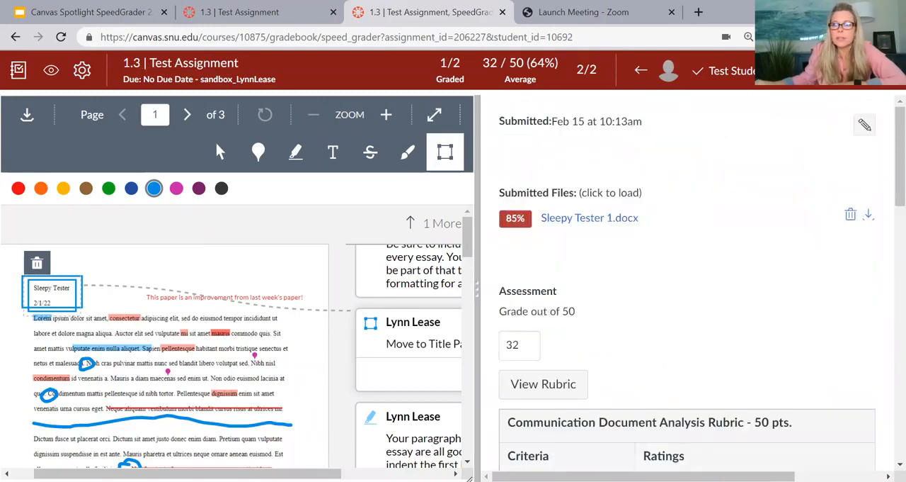
# Step: Switch to the other student's submission and look over its assessment section, existing assignment comments and comment entry box
pyautogui.click(880, 70)
pyautogui.scroll(-9, 728, 200)
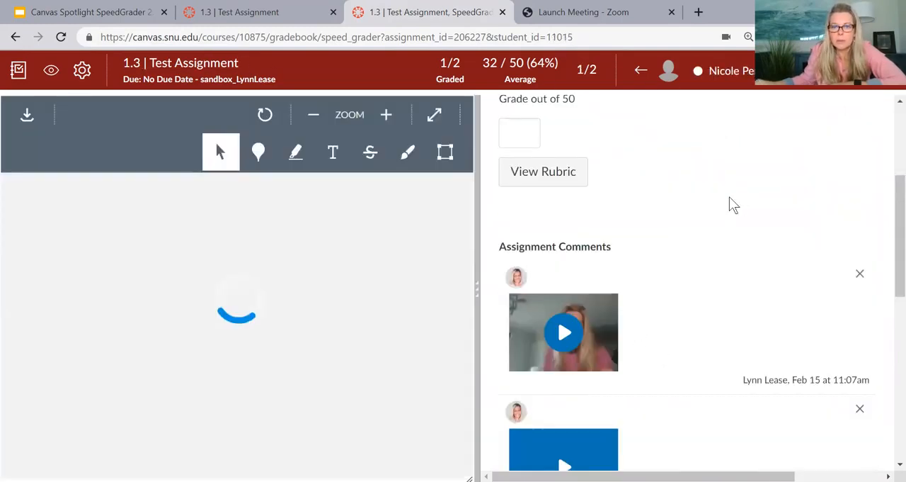
pyautogui.scroll(-2, 613, 323)
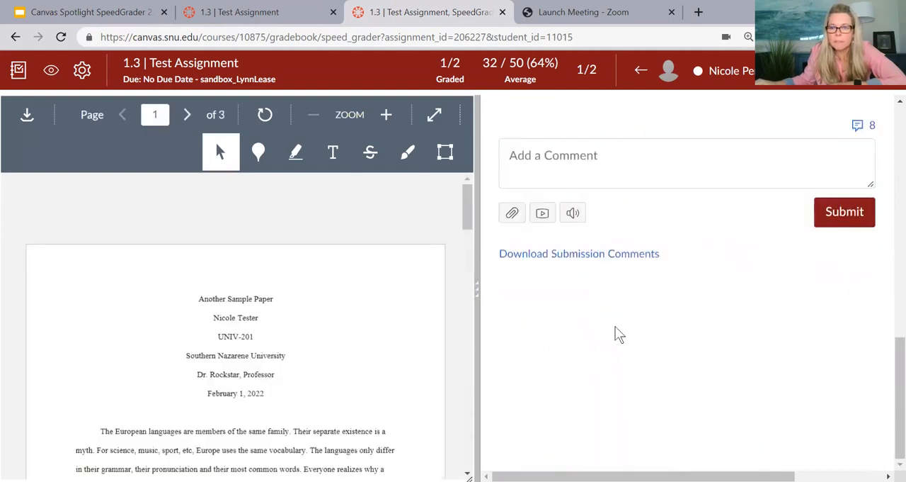
pyautogui.scroll(1, 686, 381)
pyautogui.scroll(2, 691, 379)
pyautogui.scroll(-2, 690, 378)
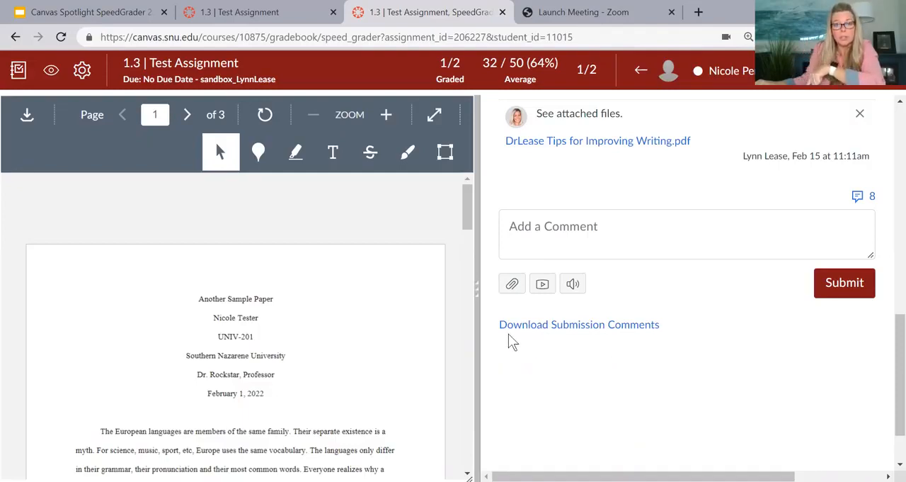
pyautogui.scroll(1, 541, 347)
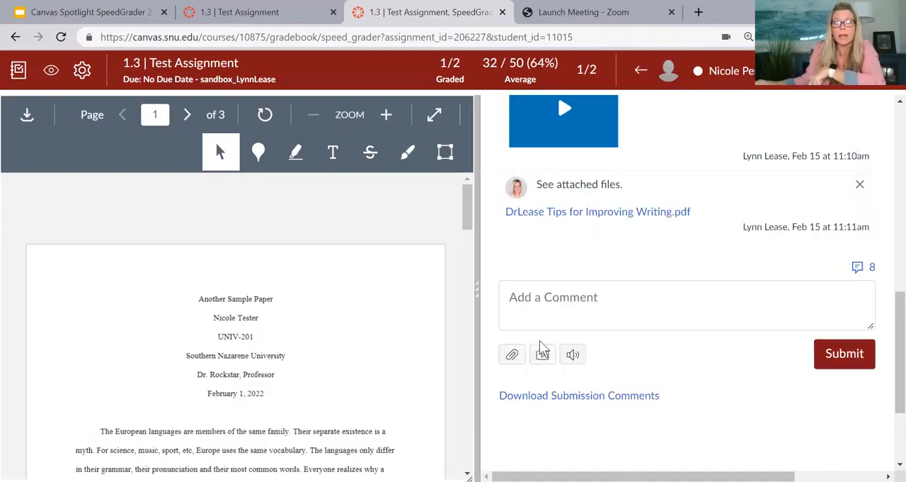
pyautogui.scroll(6, 541, 347)
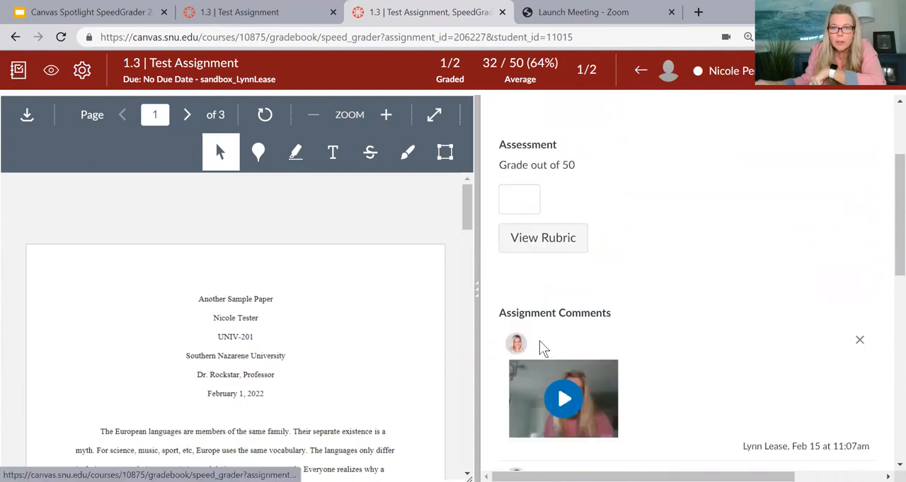
pyautogui.scroll(-8, 541, 347)
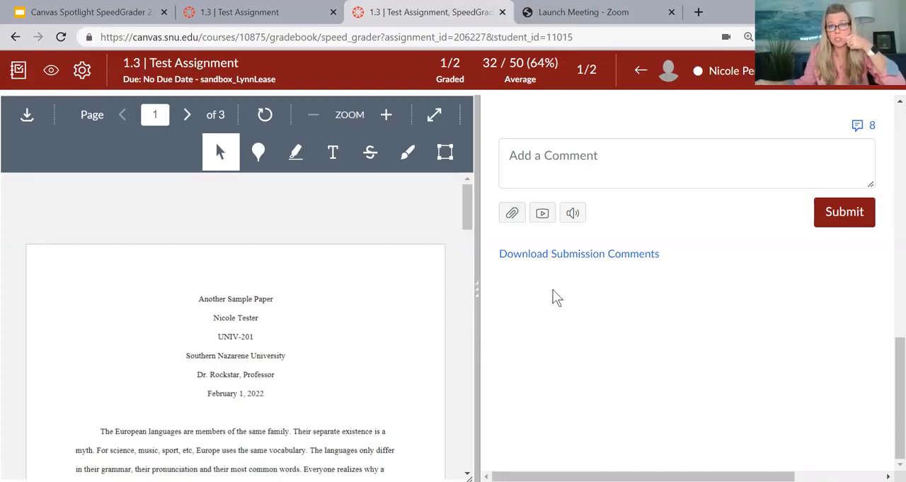
pyautogui.click(570, 165)
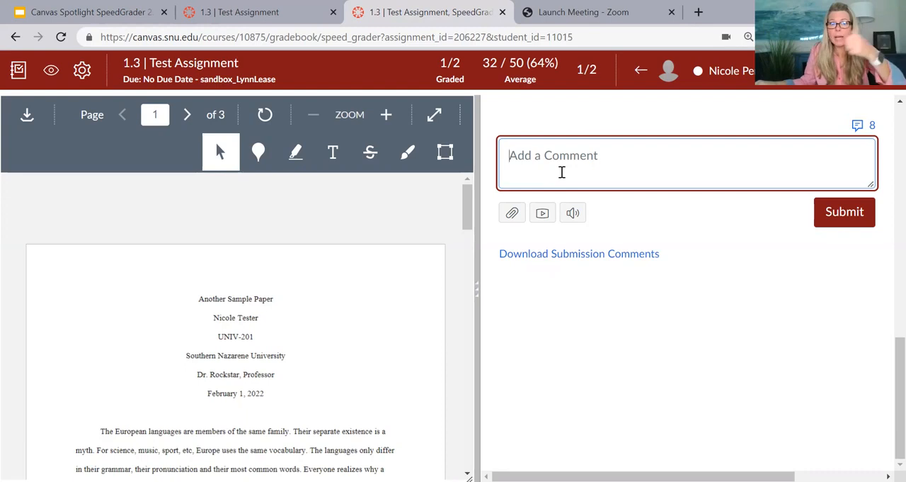
pyautogui.click(348, 402)
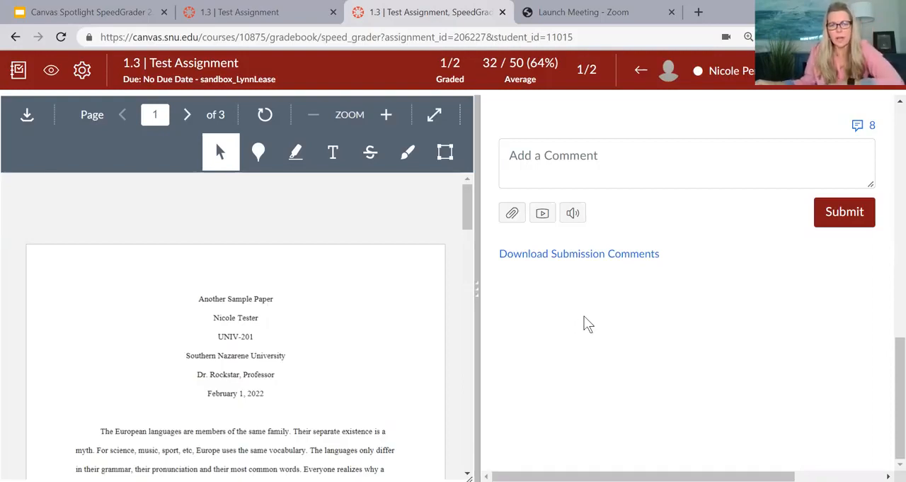
# Step: Examine the recorded media comments, the attached writing-tips PDF comment and the submitted file of this student
pyautogui.scroll(5, 585, 318)
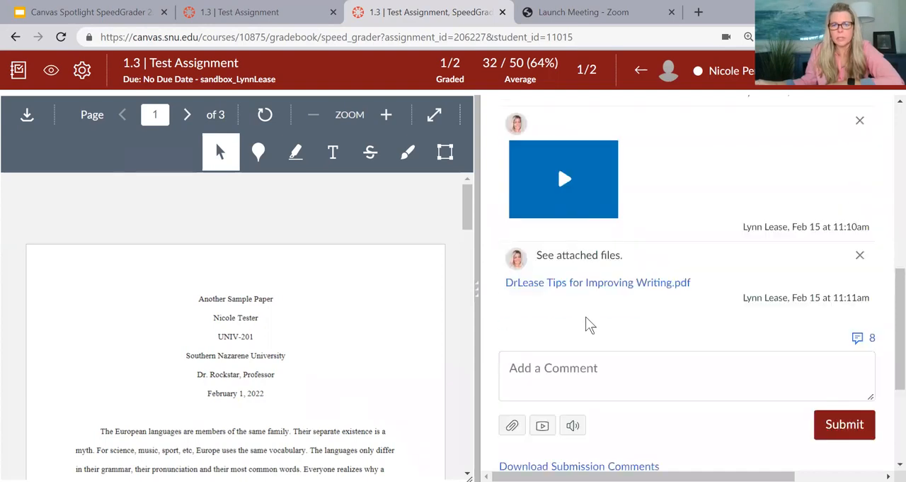
pyautogui.scroll(1, 585, 322)
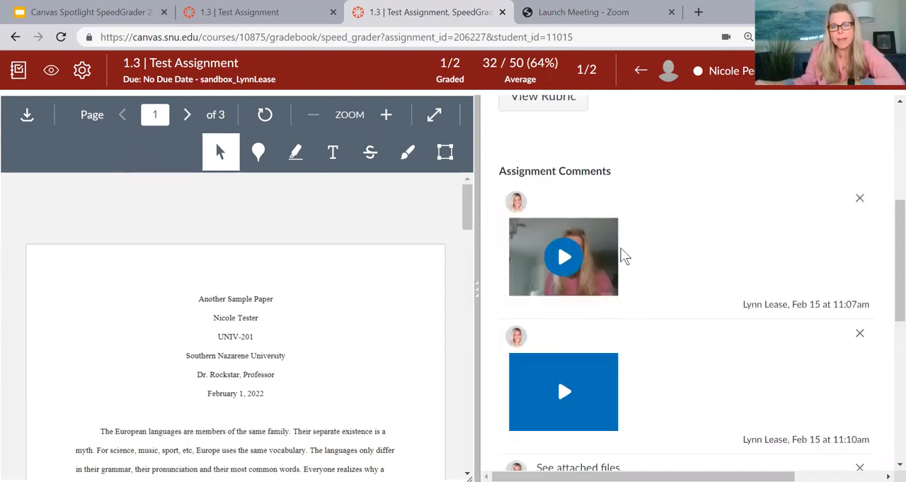
pyautogui.scroll(-1, 621, 248)
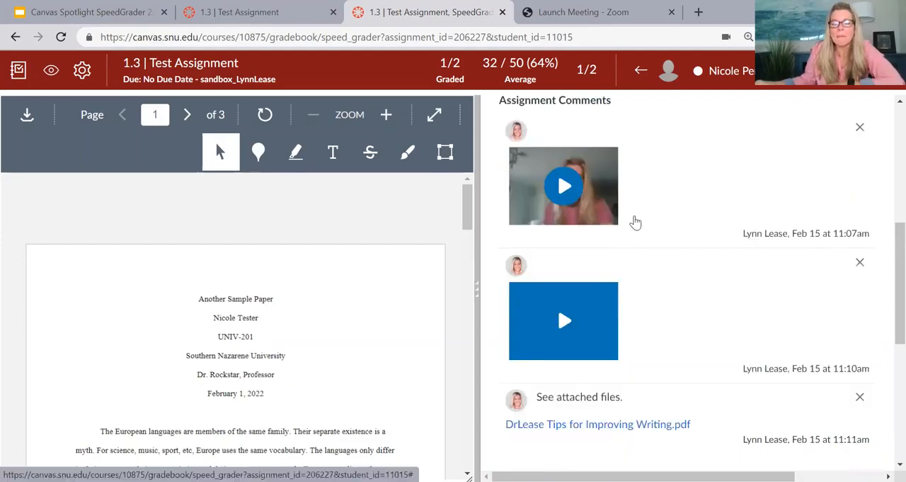
pyautogui.scroll(-1, 650, 234)
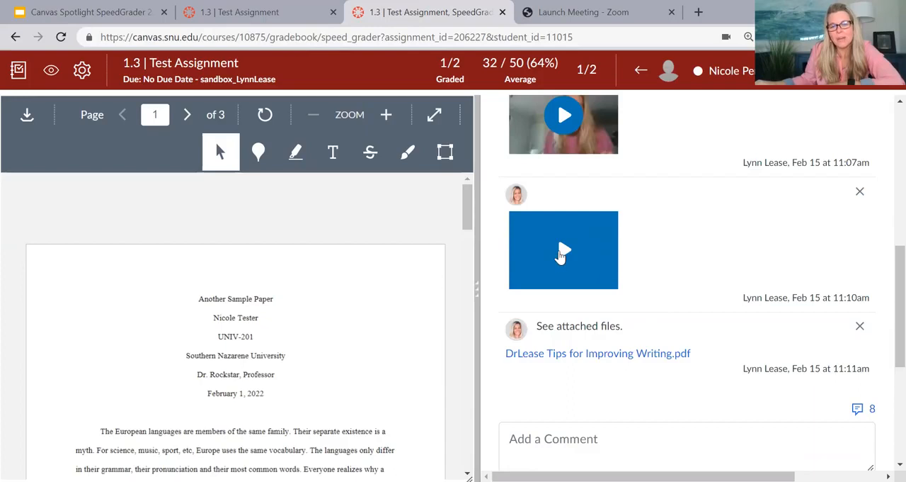
pyautogui.scroll(-2, 566, 249)
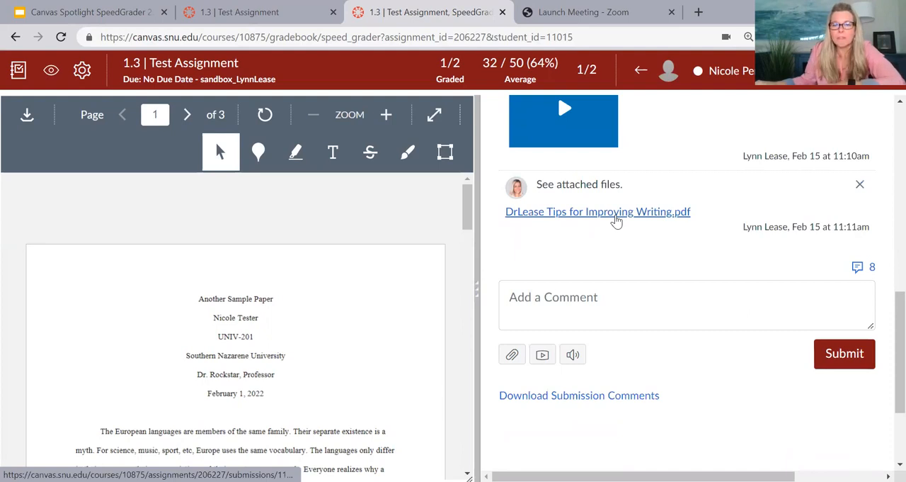
pyautogui.scroll(8, 616, 221)
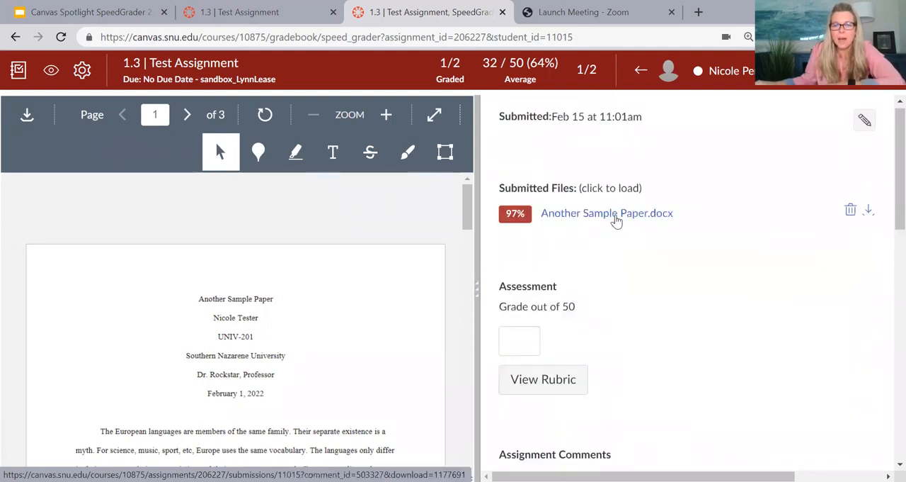